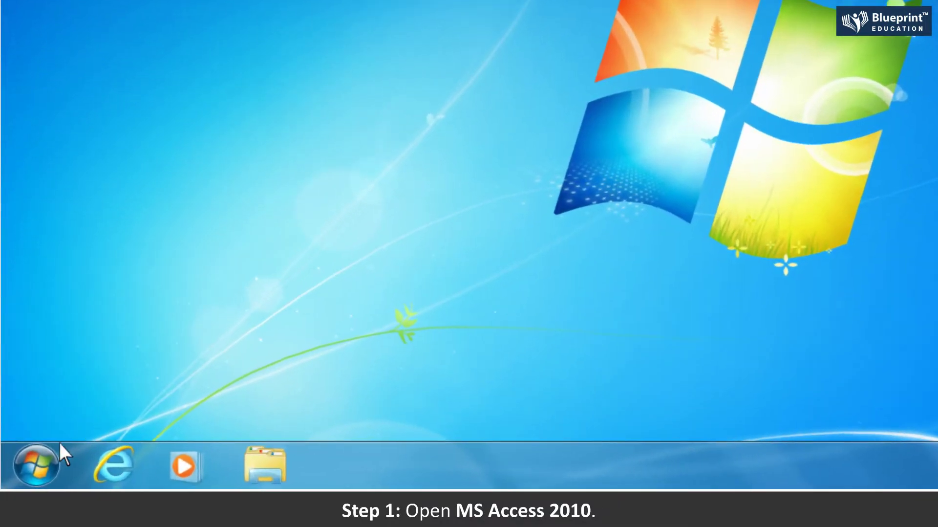
- Launch Microsoft Access 2010 from the Start menu's Microsoft Office folder
{"action": "left_click", "coordinate": [23, 473]}
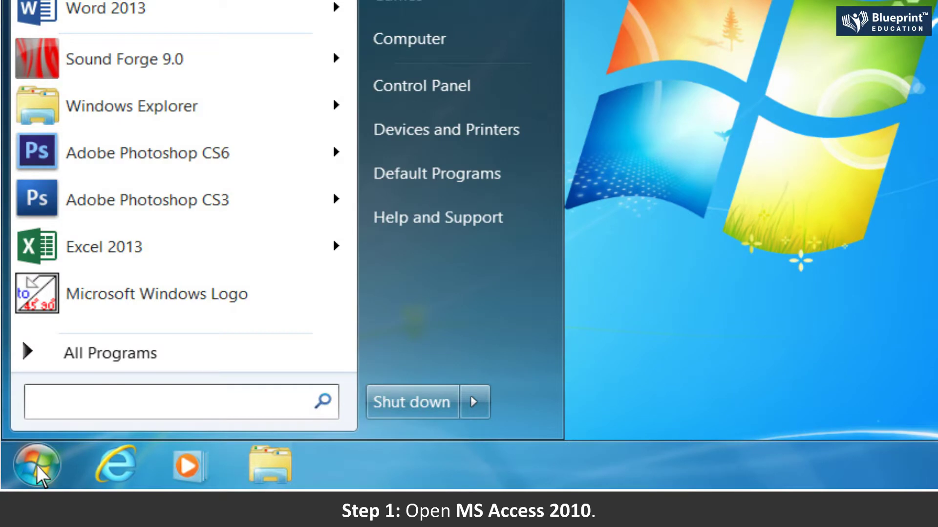
{"action": "left_click", "coordinate": [114, 359]}
{"action": "left_click", "coordinate": [129, 142]}
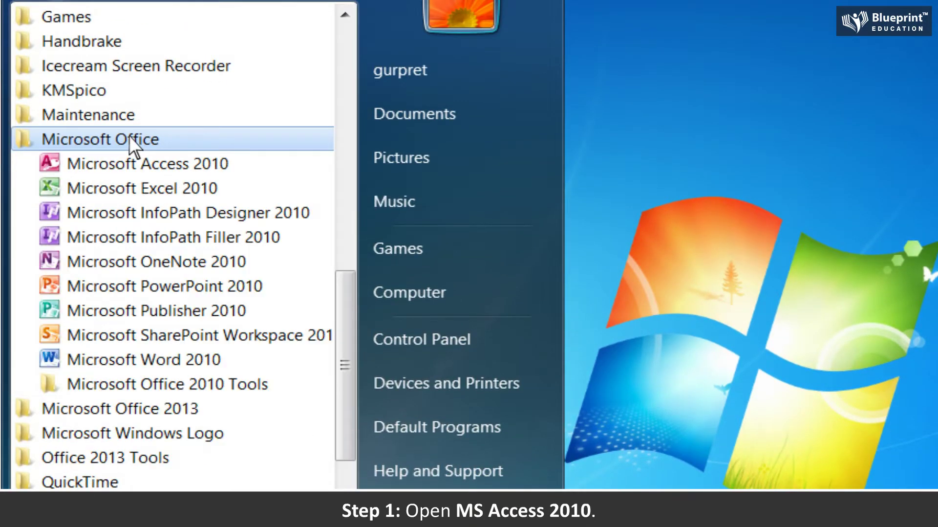
{"action": "left_click", "coordinate": [162, 166]}
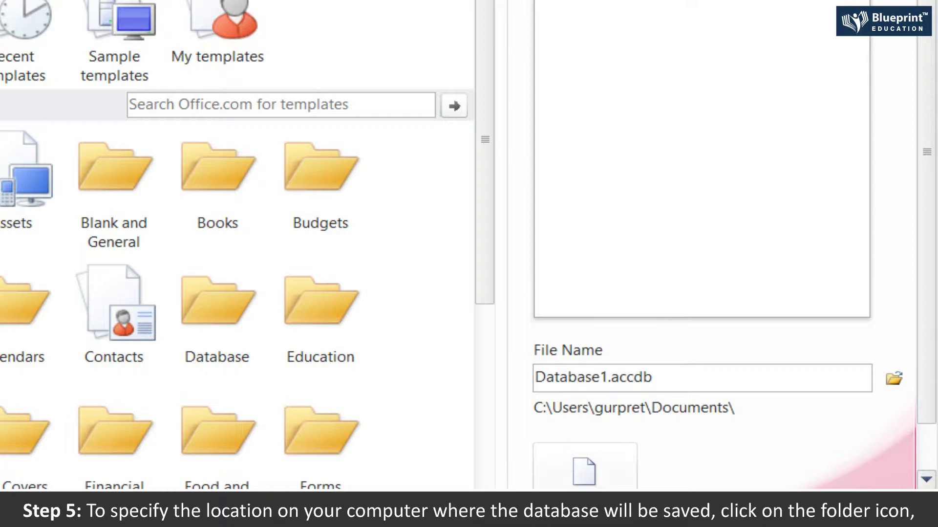
- Name the new blank database Student_Result and set its location to the Desktop
{"action": "left_click", "coordinate": [894, 379]}
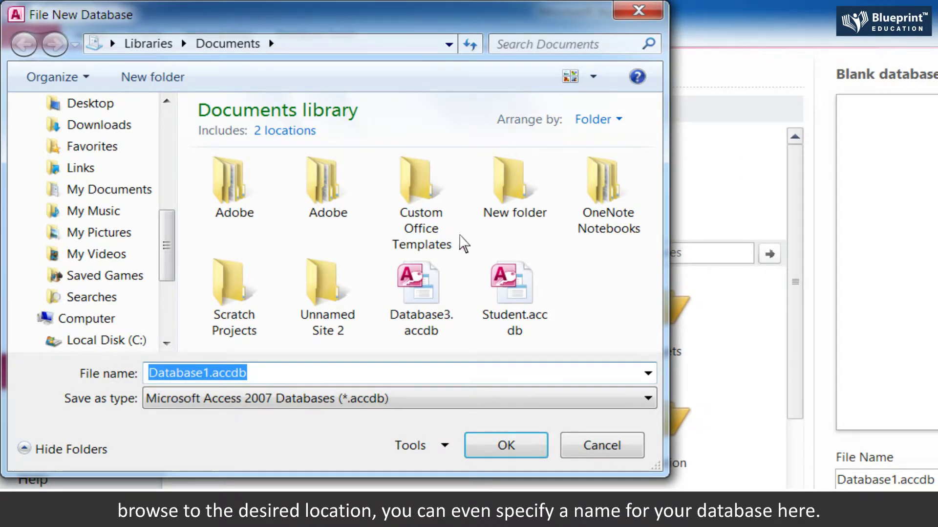
{"action": "left_click", "coordinate": [98, 105]}
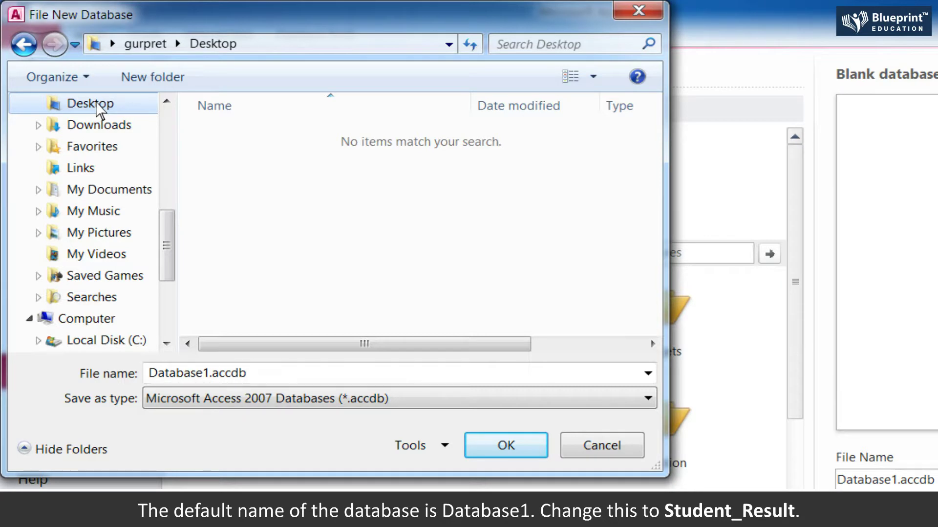
{"action": "triple_click", "coordinate": [244, 373]}
{"action": "key", "text": "BackSpace"}
{"action": "type", "text": "Student_Result"}
{"action": "left_click", "coordinate": [507, 446]}
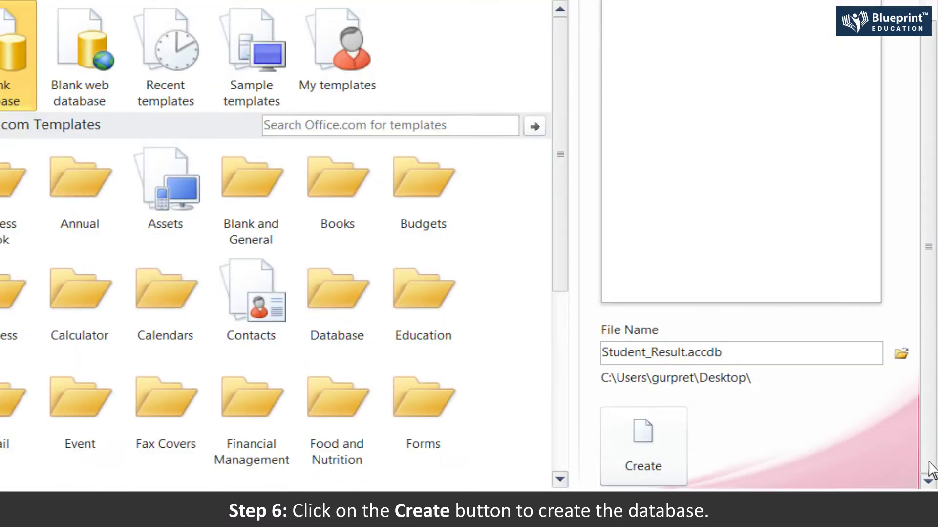
- Create the Student_Result database and save Table1 as Marks_Tab in Design view
{"action": "left_click", "coordinate": [643, 442]}
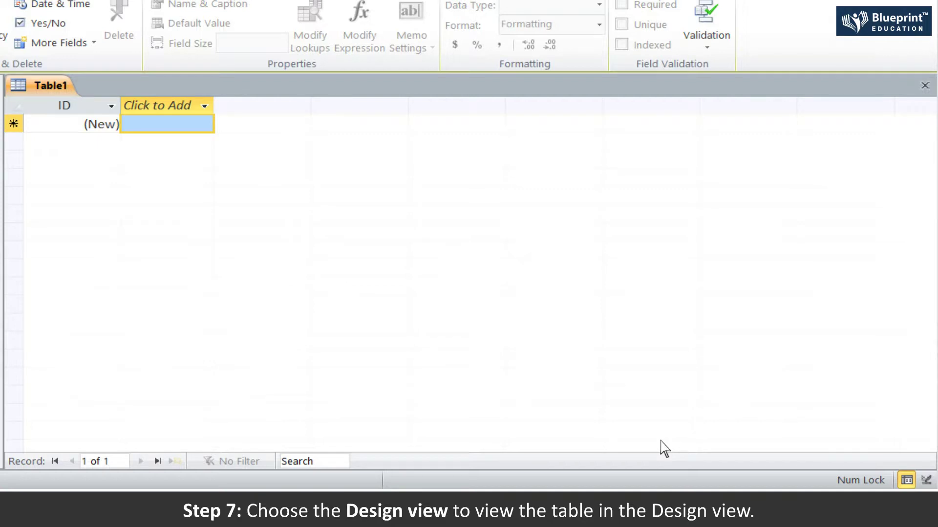
{"action": "left_click", "coordinate": [29, 110]}
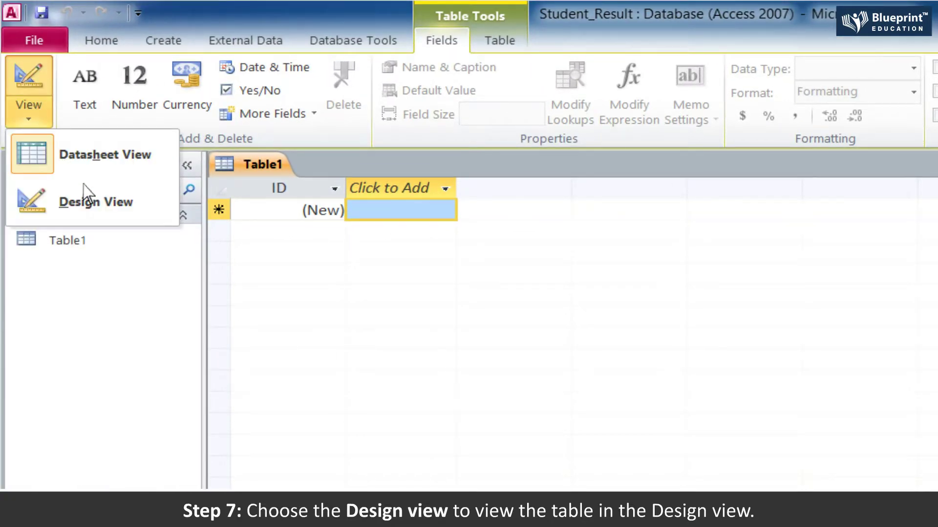
{"action": "left_click", "coordinate": [93, 202]}
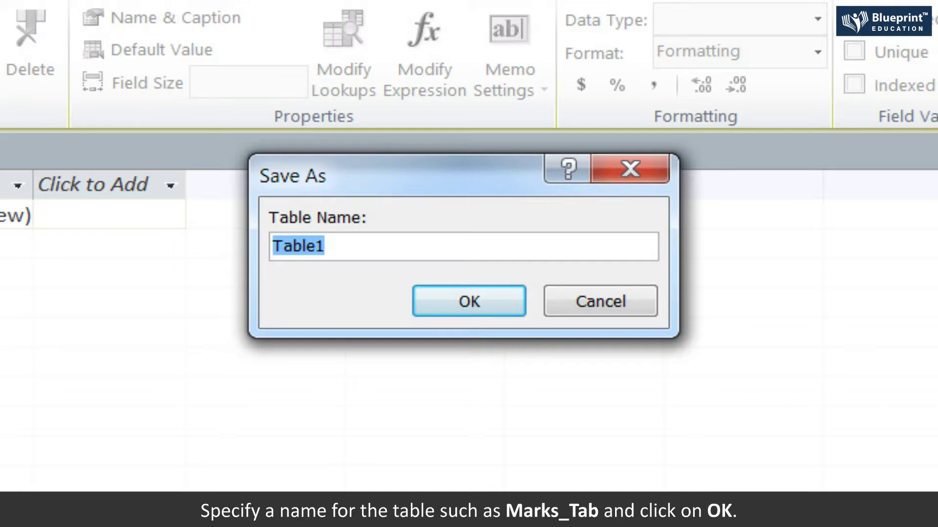
{"action": "key", "text": "BackSpace"}
{"action": "type", "text": "Marks_Tab"}
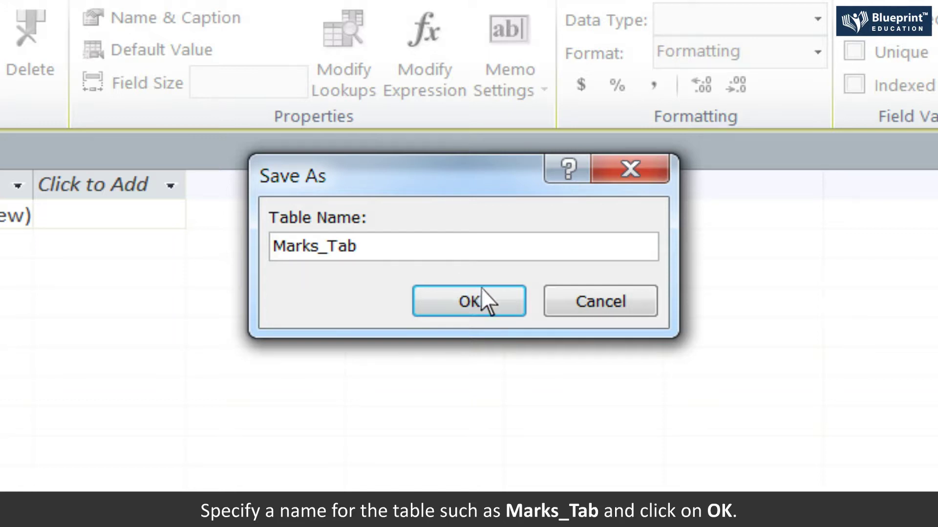
{"action": "left_click", "coordinate": [488, 293]}
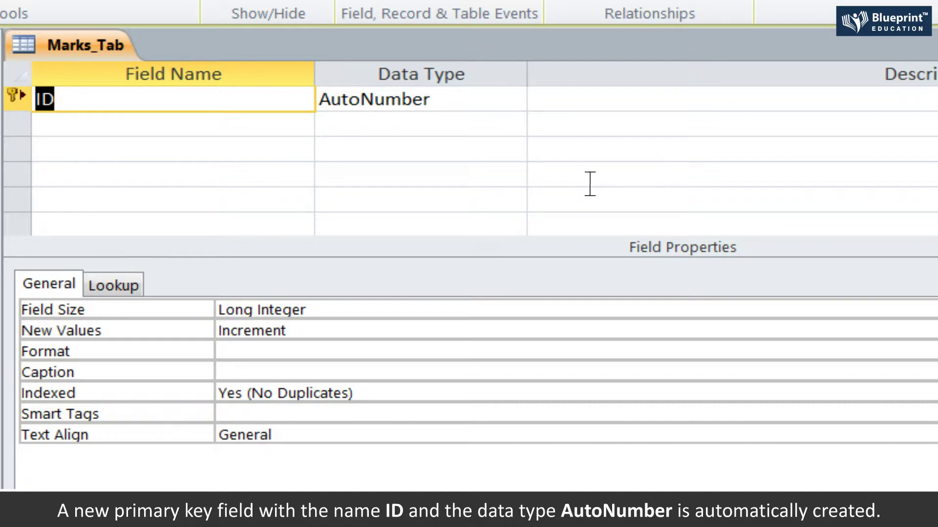
{"action": "key", "text": "Tab"}
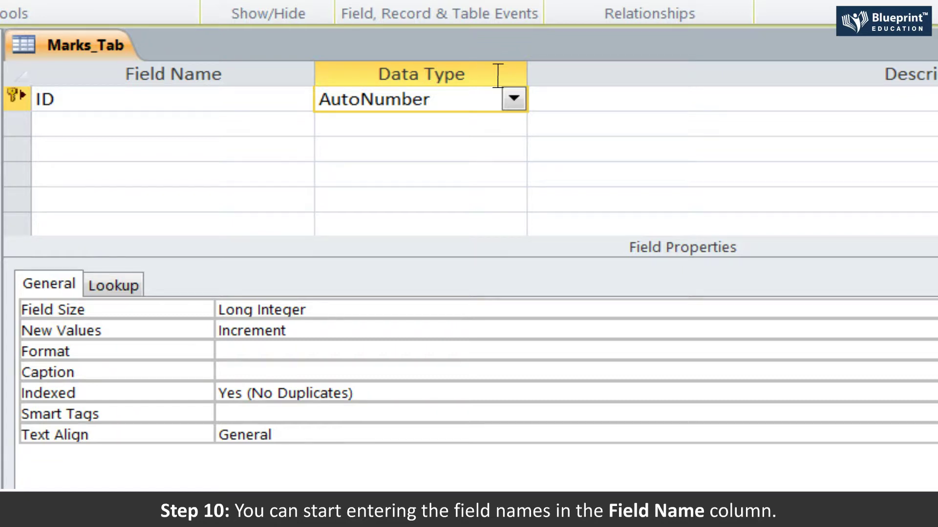
- Rename ID to Roll_No, make it Number, described 'It stores Roll_No, a primary key field'
{"action": "left_click", "coordinate": [122, 103]}
{"action": "key", "text": "BackSpace"}
{"action": "key", "text": "BackSpace"}
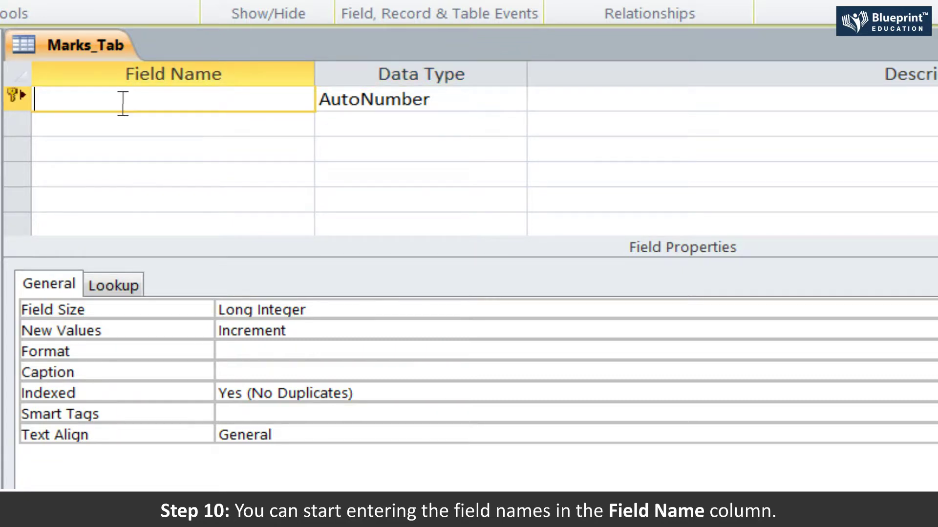
{"action": "type", "text": "Roll_No"}
{"action": "key", "text": "Tab"}
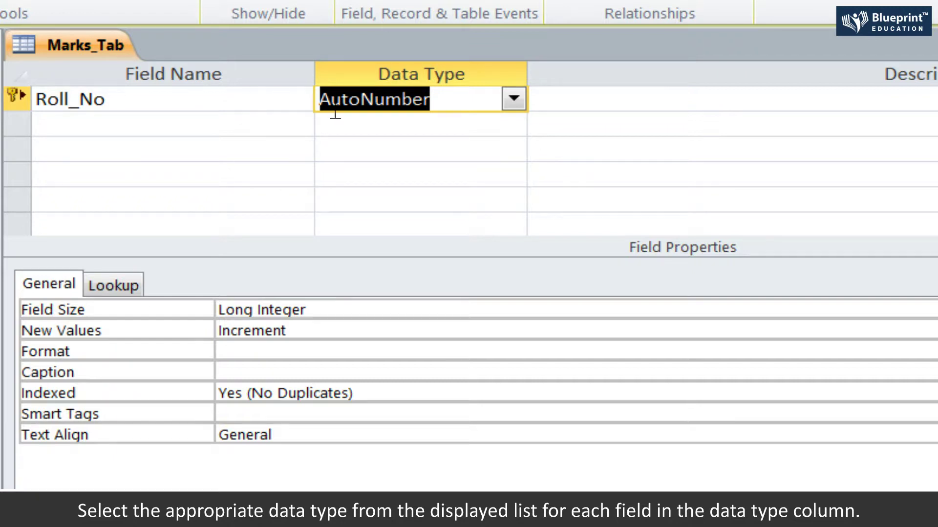
{"action": "left_click", "coordinate": [514, 99]}
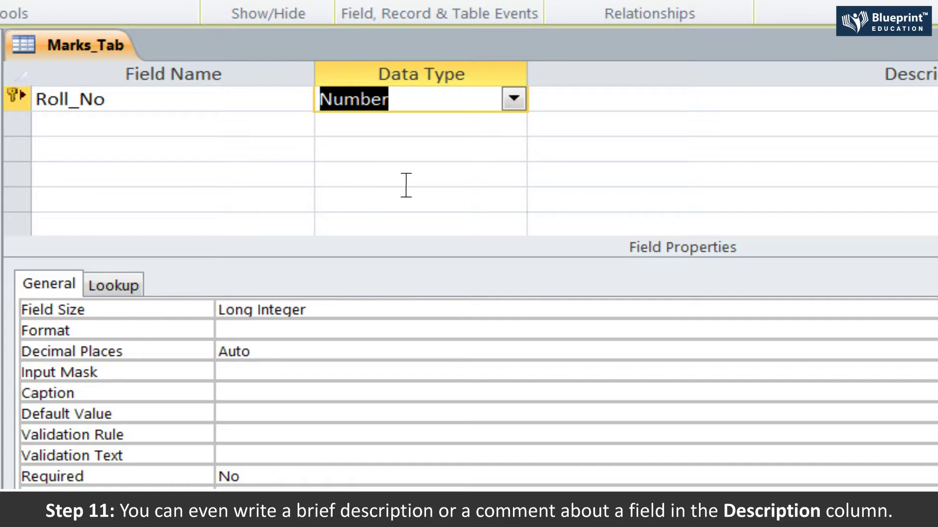
{"action": "key", "text": "Tab"}
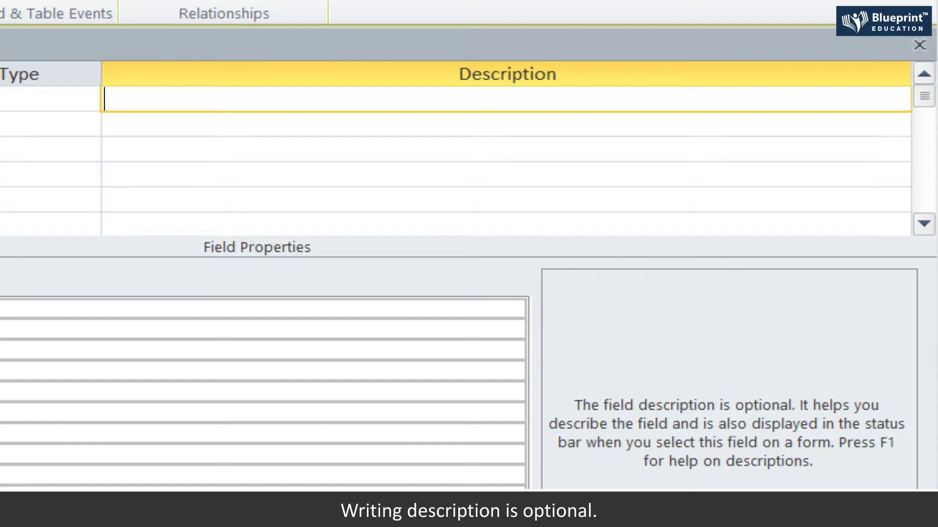
{"action": "type", "text": "It stores Roll_No, a primary key field"}
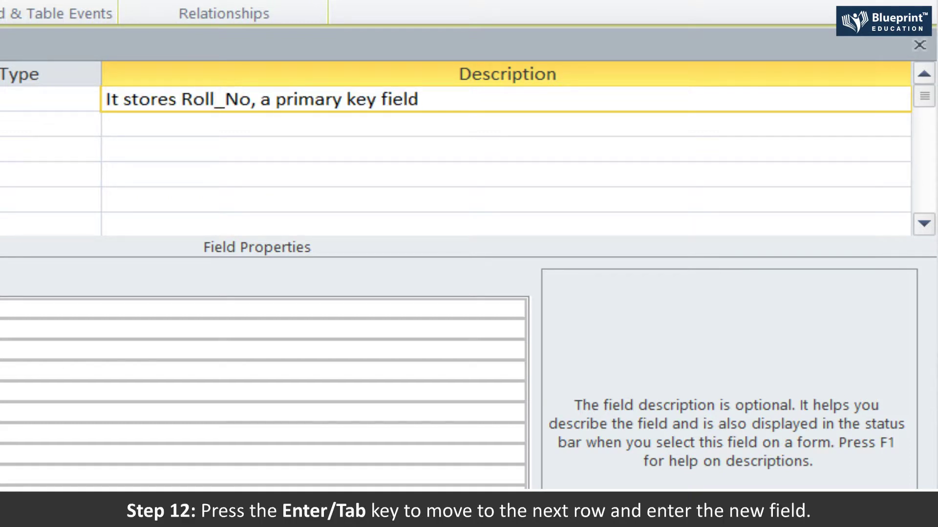
{"action": "key", "text": "Return"}
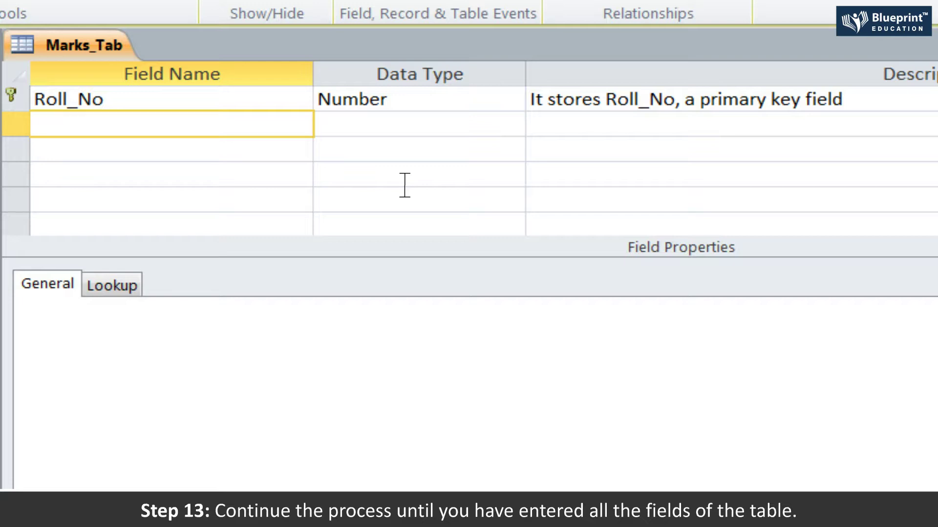
- Add Text fields Name and Class, described as storing the name and class values
{"action": "type", "text": "Name"}
{"action": "key", "text": "Tab"}
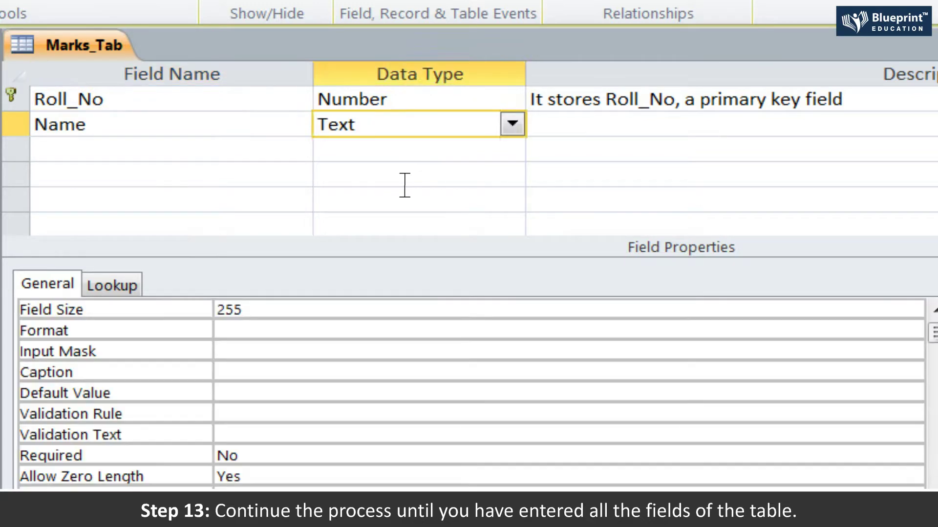
{"action": "key", "text": "Tab"}
{"action": "type", "text": "Text field to store name value"}
{"action": "key", "text": "Tab"}
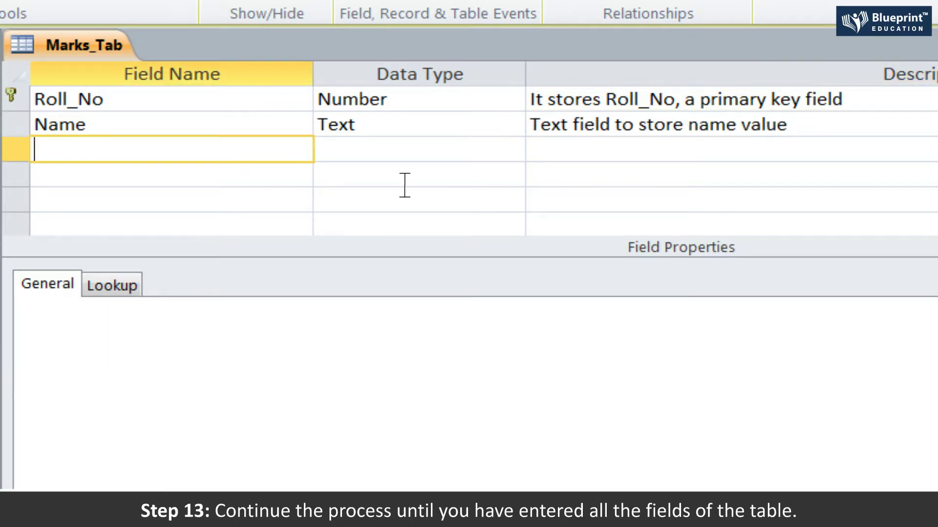
{"action": "type", "text": "Class"}
{"action": "key", "text": "Tab"}
{"action": "key", "text": "Tab"}
{"action": "type", "text": "Text field to store class value"}
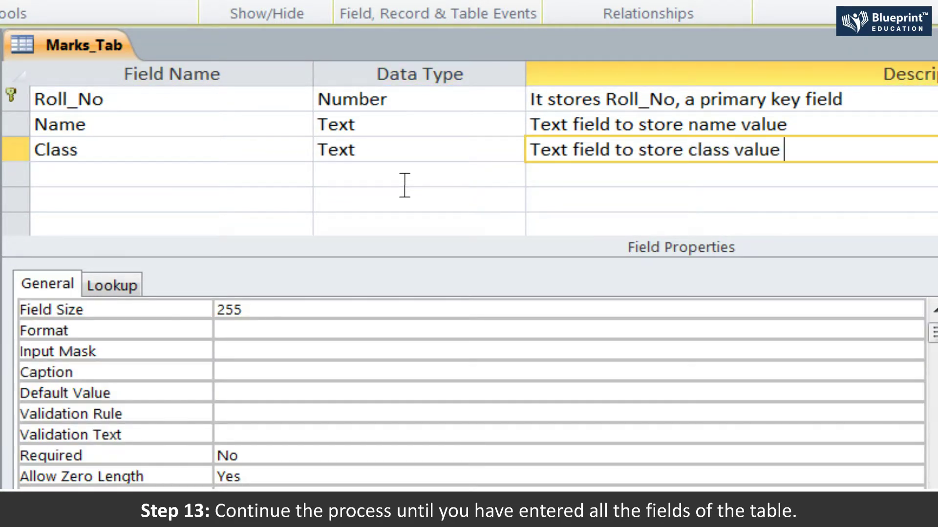
- Add Number field English described 'This field is to store marks of English'
{"action": "key", "text": "Tab"}
{"action": "type", "text": "English"}
{"action": "key", "text": "Tab"}
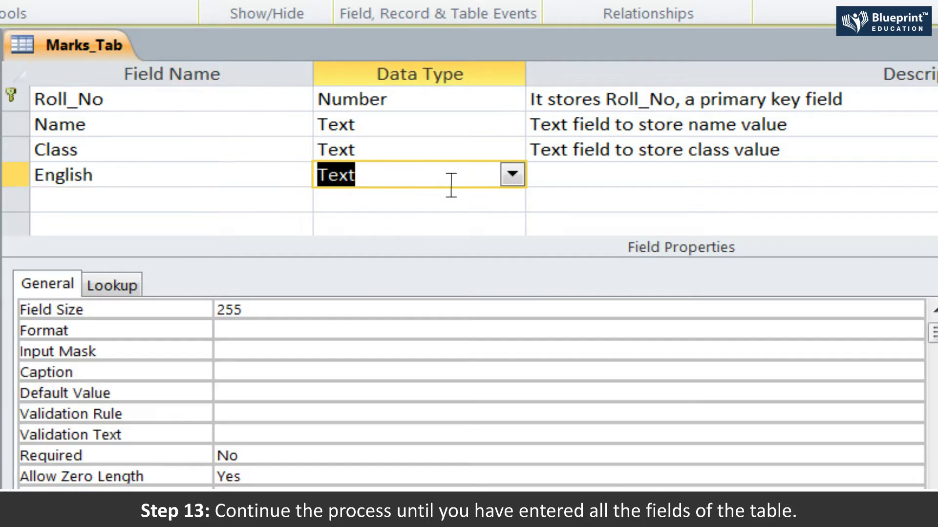
{"action": "left_click", "coordinate": [511, 175]}
{"action": "left_click", "coordinate": [384, 250]}
{"action": "key", "text": "Tab"}
{"action": "type", "text": "This field is to store marks of English"}
- Add Number field Maths described 'This field is to store marks of Maths'
{"action": "key", "text": "Tab"}
{"action": "type", "text": "Maths"}
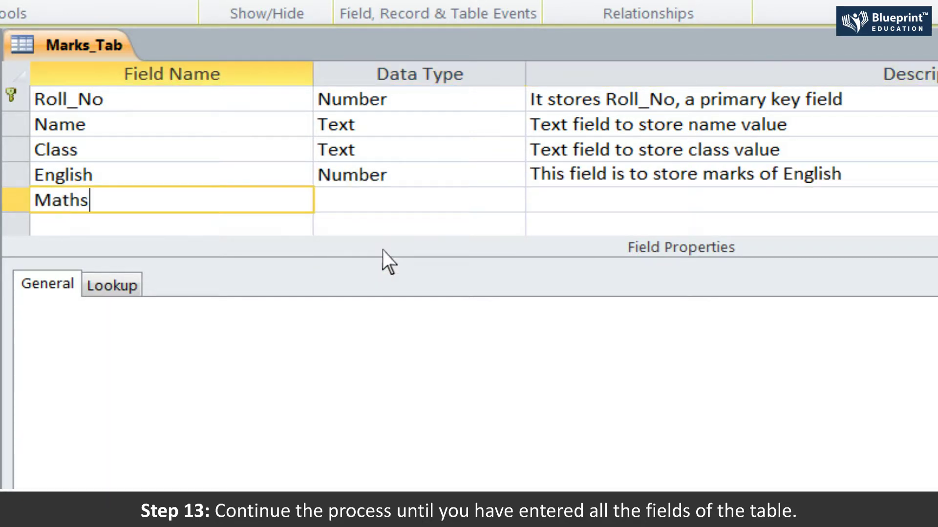
{"action": "key", "text": "Tab"}
{"action": "left_click", "coordinate": [512, 199]}
{"action": "left_click", "coordinate": [394, 278]}
{"action": "key", "text": "Tab"}
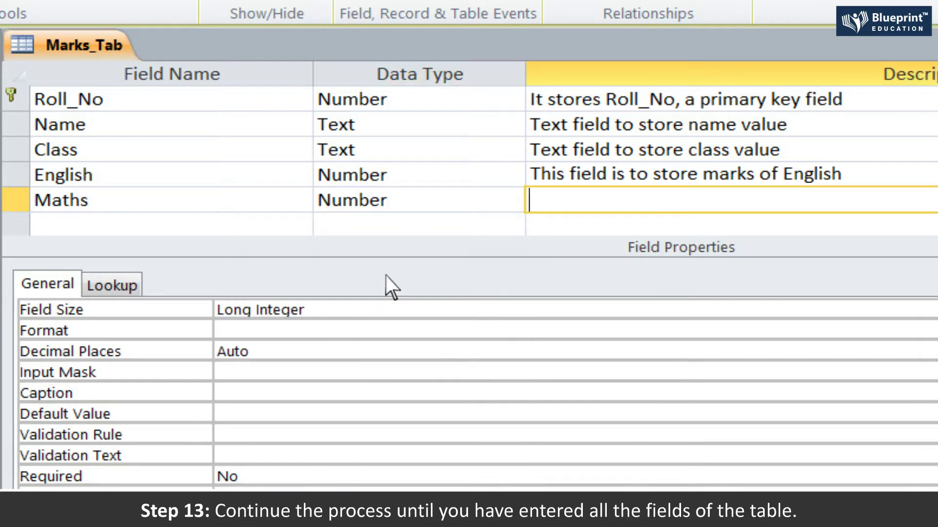
{"action": "type", "text": "This field is to store marks of Maths"}
- Add Number field SST described 'This field is to store marks of SST'
{"action": "key", "text": "Tab"}
{"action": "type", "text": "S"}
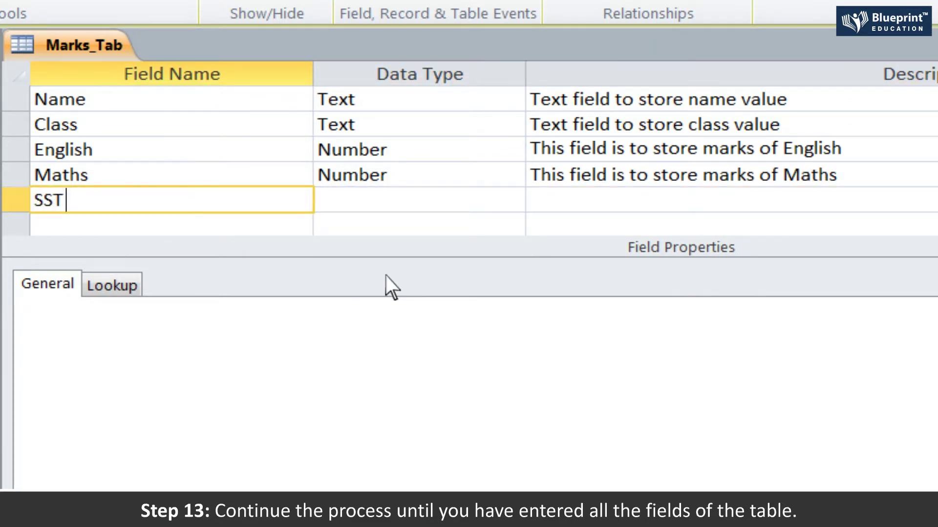
{"action": "type", "text": "ST"}
{"action": "key", "text": "Tab"}
{"action": "left_click", "coordinate": [511, 199]}
{"action": "left_click", "coordinate": [384, 277]}
{"action": "key", "text": "Tab"}
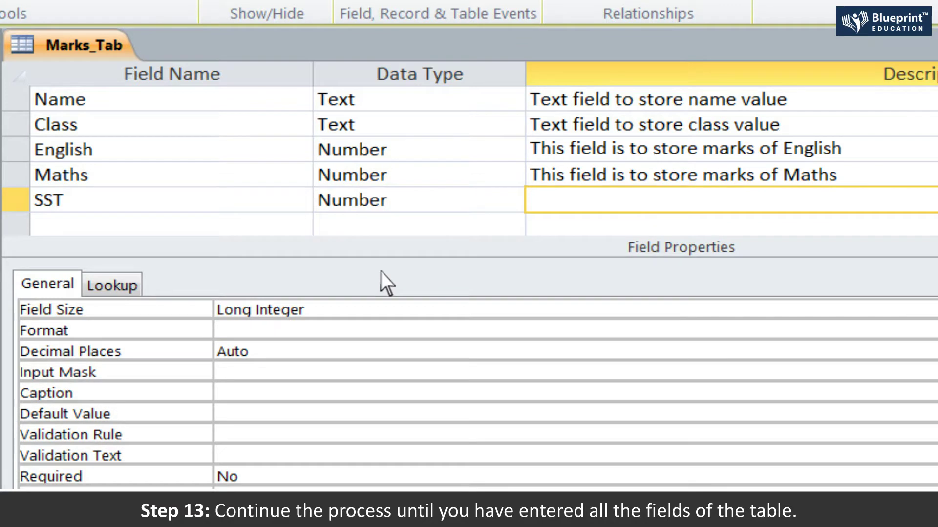
{"action": "type", "text": "This field is to store marks of SST"}
- Add Number field Science described 'This field is to store marks of Science'
{"action": "key", "text": "Tab"}
{"action": "type", "text": "Science"}
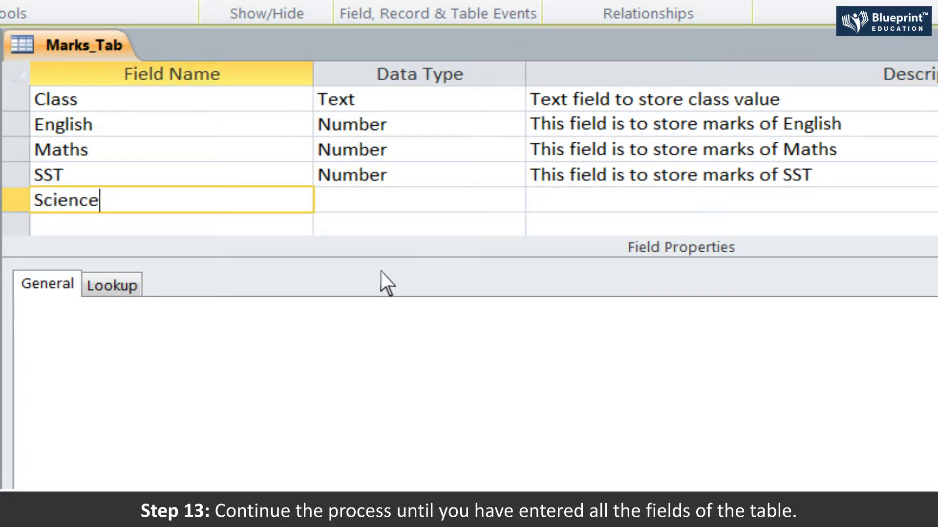
{"action": "key", "text": "Tab"}
{"action": "left_click", "coordinate": [512, 199]}
{"action": "left_click", "coordinate": [392, 277]}
{"action": "key", "text": "Tab"}
{"action": "type", "text": "This field is to store marks of Science"}
- Add Number field Hindi described 'This field is to store marks of Hindi'
{"action": "key", "text": "Tab"}
{"action": "type", "text": "Hindi"}
{"action": "key", "text": "Tab"}
{"action": "left_click", "coordinate": [513, 200]}
{"action": "left_click", "coordinate": [391, 275]}
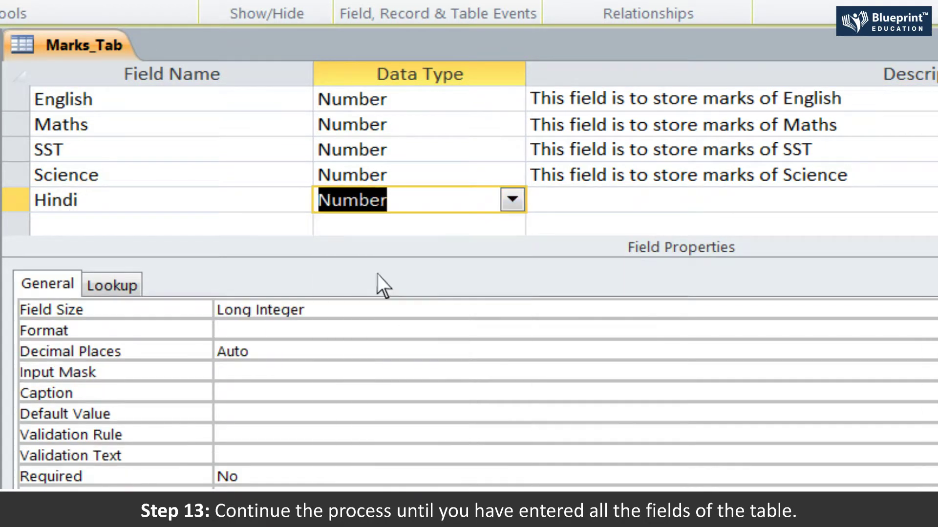
{"action": "key", "text": "Tab"}
{"action": "type", "text": "This field is to store marks of Hindi"}
- Add Number field IT described 'This field is to store marks of IT'
{"action": "key", "text": "Tab"}
{"action": "type", "text": "I"}
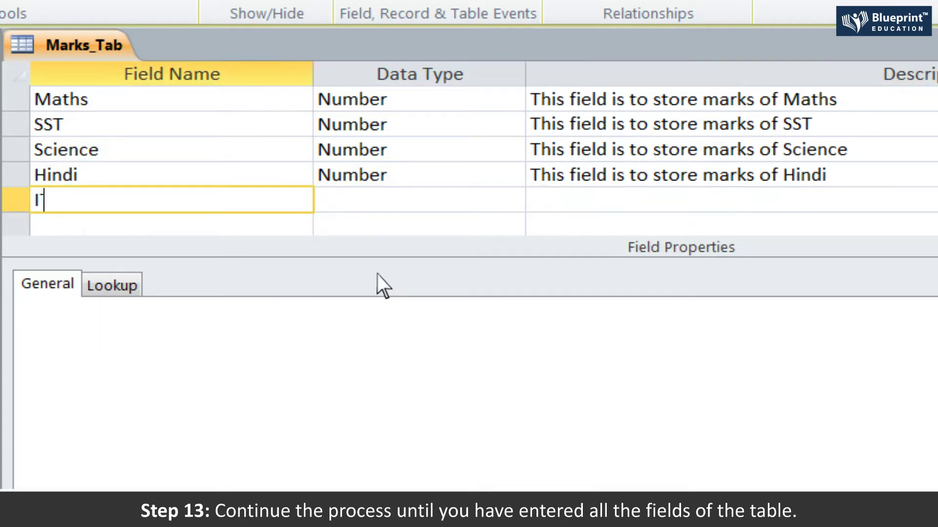
{"action": "type", "text": "T"}
{"action": "key", "text": "Tab"}
{"action": "left_click", "coordinate": [513, 200]}
{"action": "left_click", "coordinate": [386, 274]}
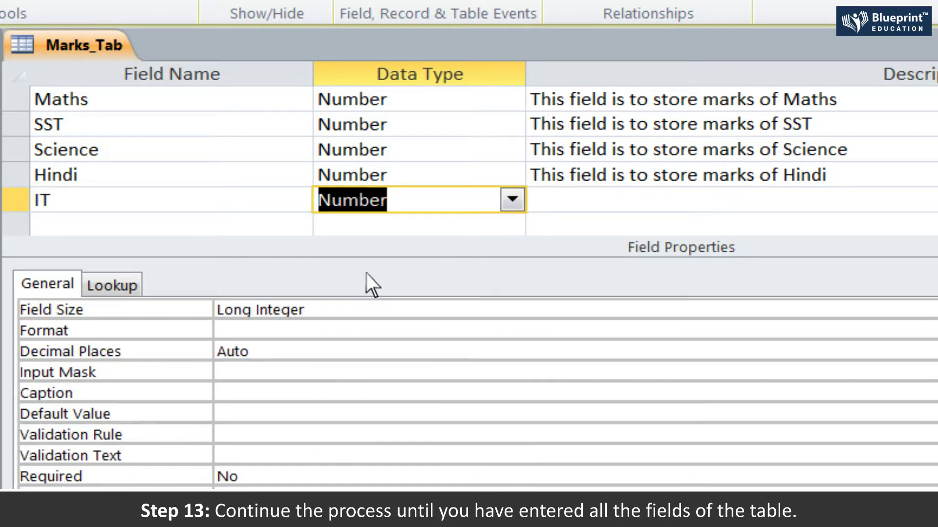
{"action": "key", "text": "Tab"}
{"action": "type", "text": "This field is to store marks of IT"}
- Add Number field Total described 'This field is to store the total marks of student'
{"action": "key", "text": "Tab"}
{"action": "type", "text": "Total"}
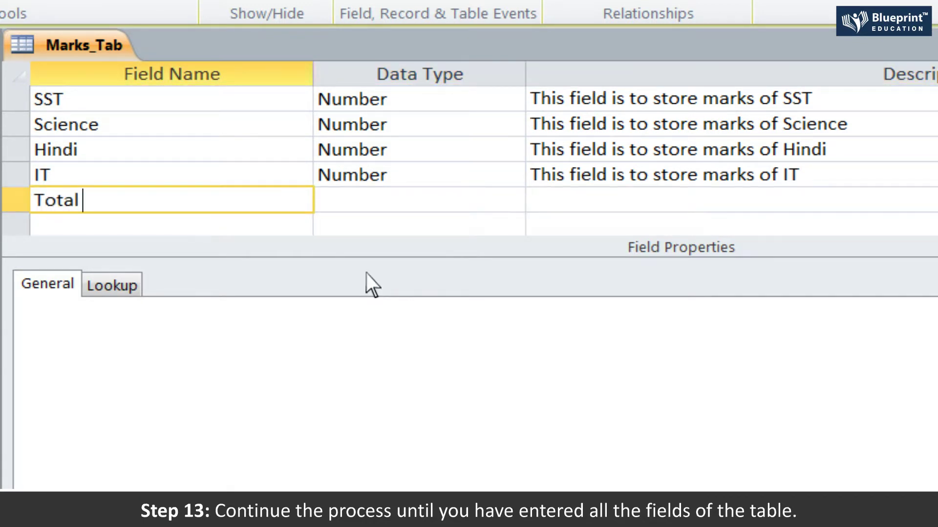
{"action": "key", "text": "Tab"}
{"action": "left_click", "coordinate": [513, 200]}
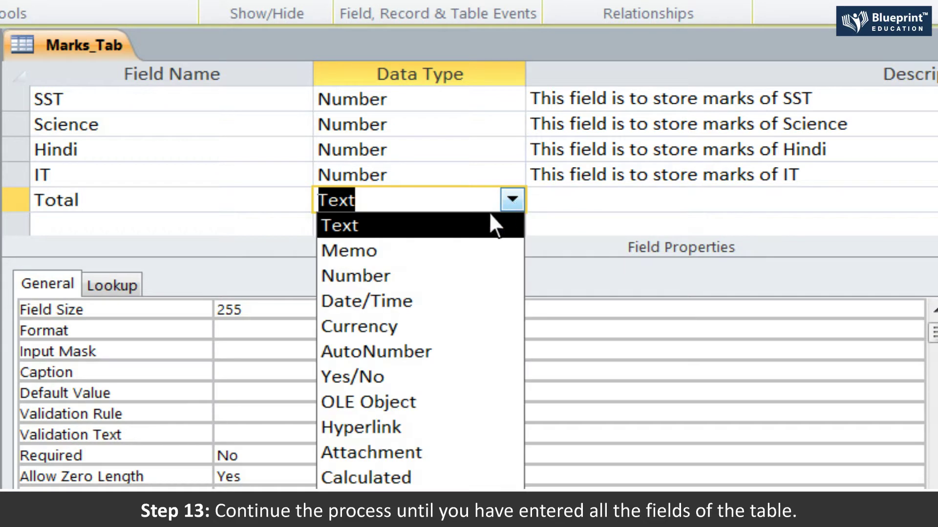
{"action": "left_click", "coordinate": [399, 274]}
{"action": "key", "text": "Tab"}
{"action": "type", "text": "This field is to store the total marks of student"}
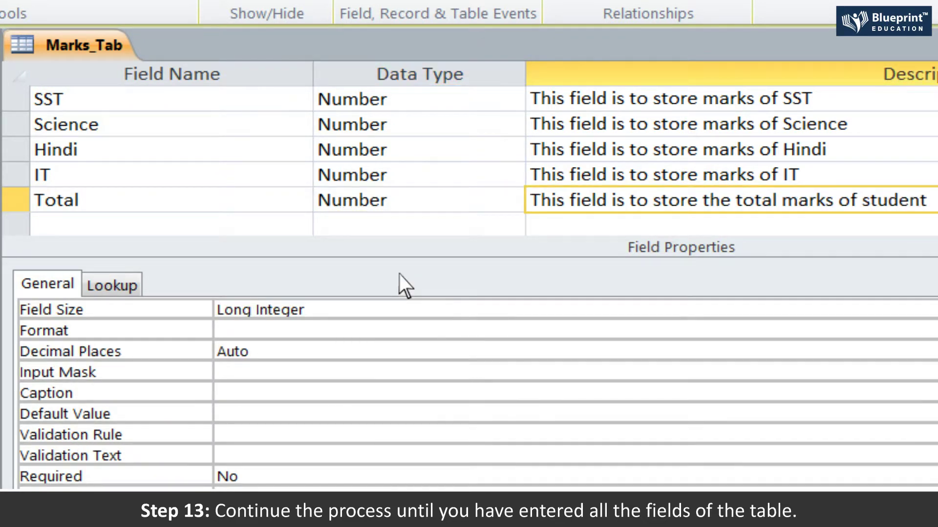
- Start a new table in Table Design and clear the default name in its Save As dialog
{"action": "scroll", "coordinate": [405, 286], "scroll_direction": "up", "scroll_amount": 2}
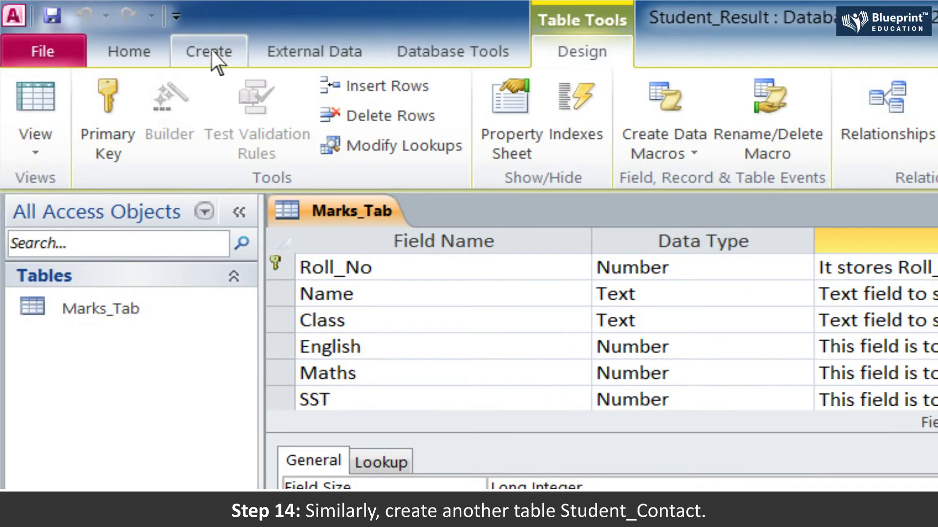
{"action": "left_click", "coordinate": [209, 49]}
{"action": "left_click", "coordinate": [197, 101]}
{"action": "key", "text": "ctrl+s"}
{"action": "key", "text": "BackSpace"}
- Save the table as Student_Contact and add Name described 'Text field to store name value'
{"action": "type", "text": "Student_Contact"}
{"action": "left_click", "coordinate": [486, 334]}
{"action": "type", "text": "Name"}
{"action": "key", "text": "Tab"}
{"action": "key", "text": "Tab"}
{"action": "type", "text": "Text field to store name value"}
{"action": "key", "text": "Tab"}
- Add Text field Address described 'Text field to store address value'
{"action": "type", "text": "Address"}
{"action": "key", "text": "Tab"}
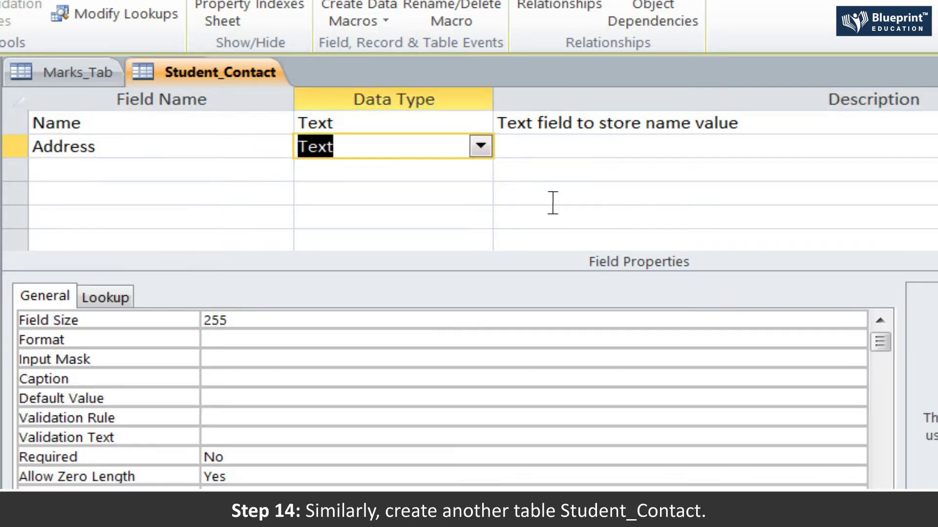
{"action": "key", "text": "Tab"}
{"action": "type", "text": "Text field to store address value"}
{"action": "key", "text": "Tab"}
- Add Number field Contact_No described 'Number field to store contact value'
{"action": "type", "text": "Contact_No"}
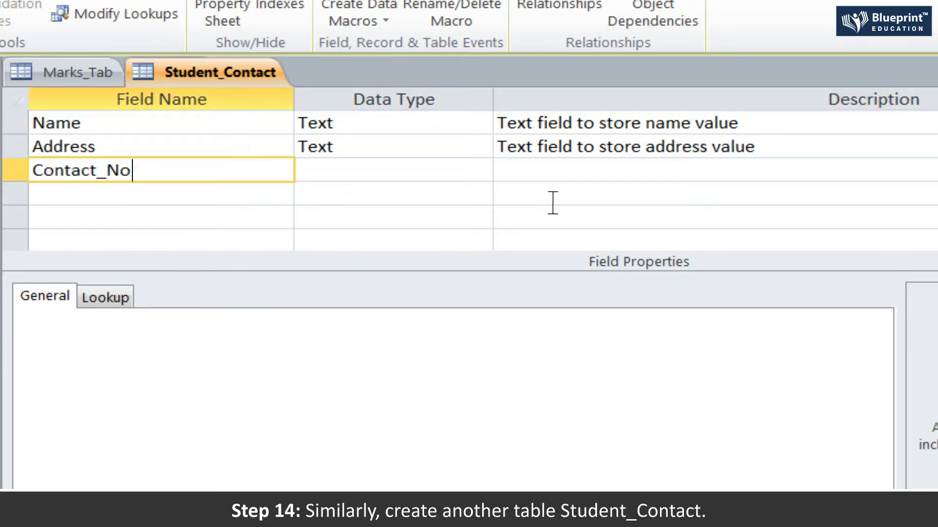
{"action": "key", "text": "Tab"}
{"action": "left_click", "coordinate": [481, 170]}
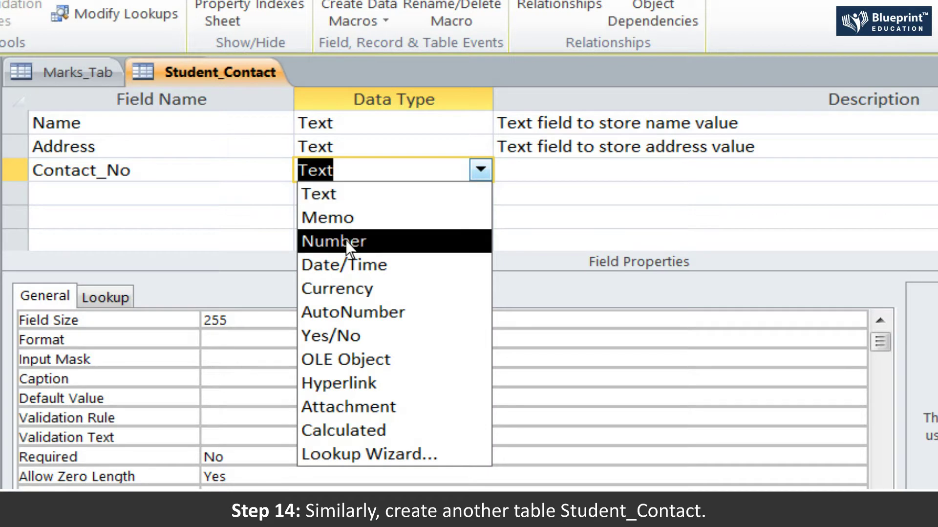
{"action": "left_click", "coordinate": [320, 242]}
{"action": "key", "text": "Tab"}
{"action": "type", "text": "Number field to store contact value"}
{"action": "key", "text": "Tab"}
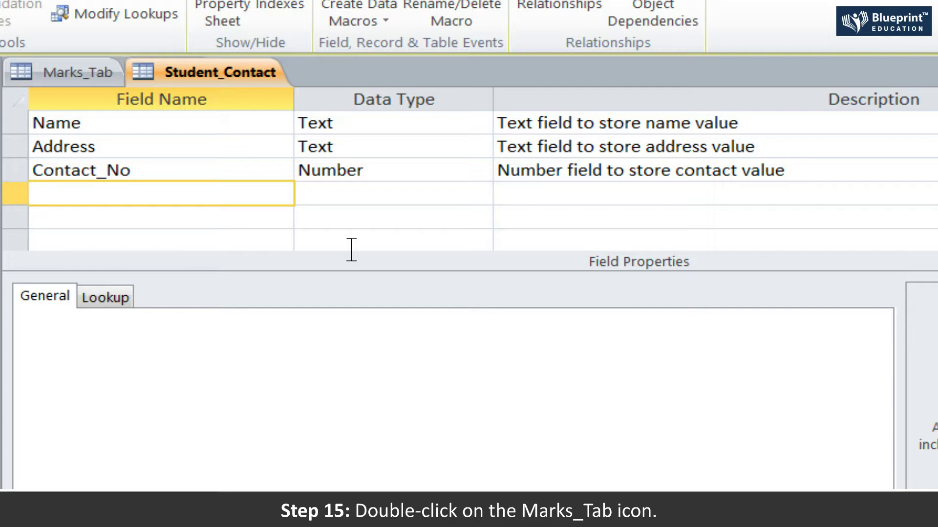
- Open Marks_Tab and enter roll 1: the student's name, class 10A, marks 88, 78, 85, 45, 65, 78
{"action": "left_click", "coordinate": [84, 72]}
{"action": "double_click", "coordinate": [20, 159]}
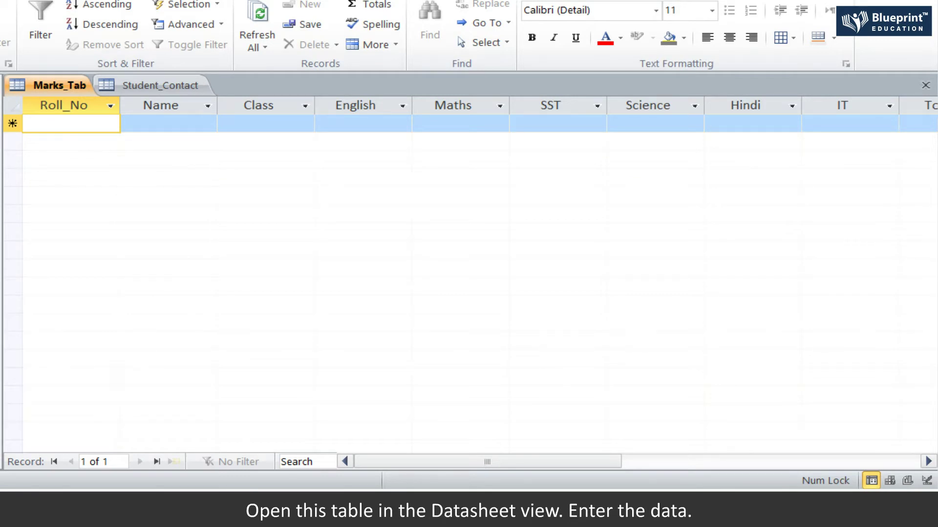
{"action": "type", "text": "1"}
{"action": "key", "text": "Tab"}
{"action": "type", "text": "Aman"}
{"action": "key", "text": "Tab"}
{"action": "type", "text": "10A"}
{"action": "key", "text": "Tab"}
{"action": "type", "text": "88"}
{"action": "key", "text": "Tab"}
{"action": "type", "text": "78"}
{"action": "key", "text": "Tab"}
{"action": "type", "text": "85"}
{"action": "key", "text": "Tab"}
{"action": "type", "text": "45"}
{"action": "key", "text": "Tab"}
{"action": "type", "text": "65"}
{"action": "key", "text": "Tab"}
{"action": "type", "text": "78"}
{"action": "key", "text": "Tab"}
- Add roll 2: the student's name, class 10A, marks 75, 65, 77, 85, 74, 65
{"action": "key", "text": "Tab"}
{"action": "type", "text": "2"}
{"action": "key", "text": "Tab"}
{"action": "type", "text": "Prashant"}
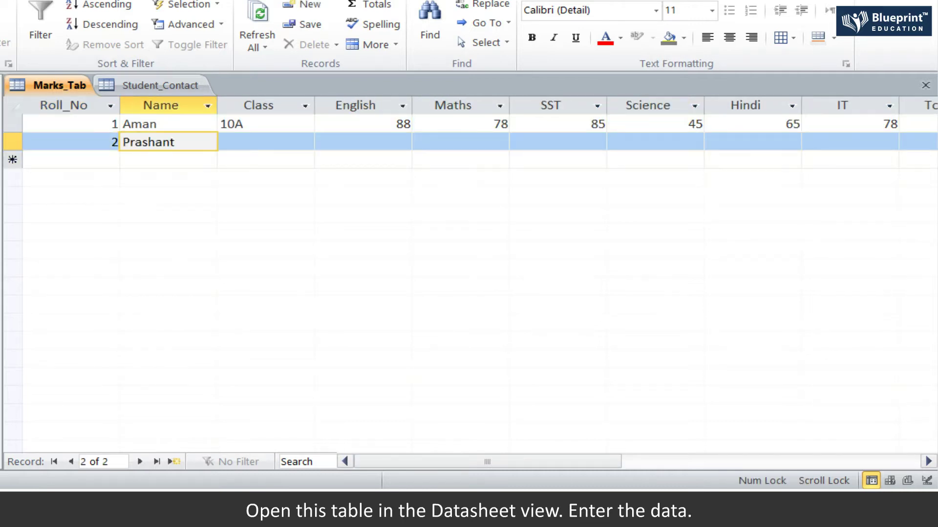
{"action": "key", "text": "Tab"}
{"action": "type", "text": "10A"}
{"action": "key", "text": "Tab"}
{"action": "type", "text": "75"}
{"action": "key", "text": "Tab"}
{"action": "type", "text": "65"}
{"action": "key", "text": "Tab"}
{"action": "type", "text": "77"}
{"action": "key", "text": "Tab"}
{"action": "type", "text": "85"}
{"action": "key", "text": "Tab"}
{"action": "type", "text": "74"}
{"action": "key", "text": "Tab"}
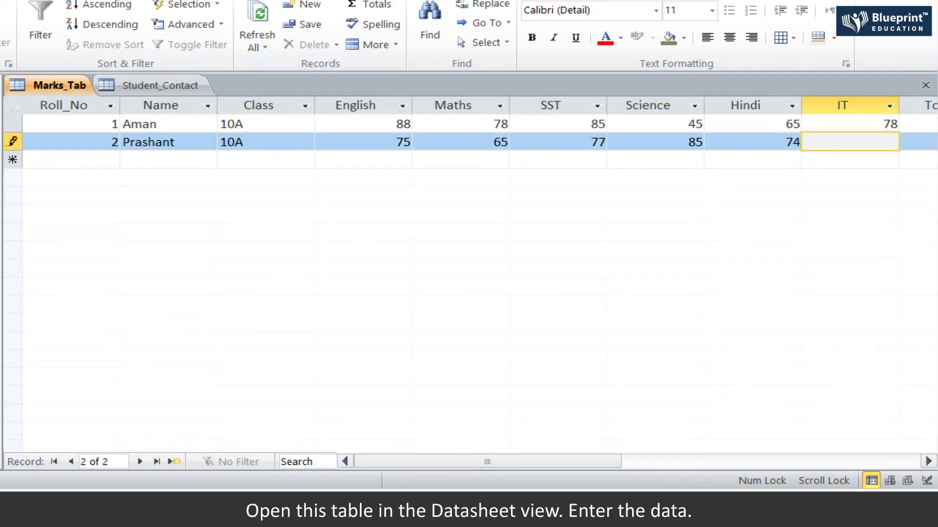
{"action": "type", "text": "65"}
- Add roll 3: the student's name, class 10A, marks 68, 78, 85, 74, 54, 45
{"action": "key", "text": "Tab"}
{"action": "key", "text": "Tab"}
{"action": "type", "text": "3"}
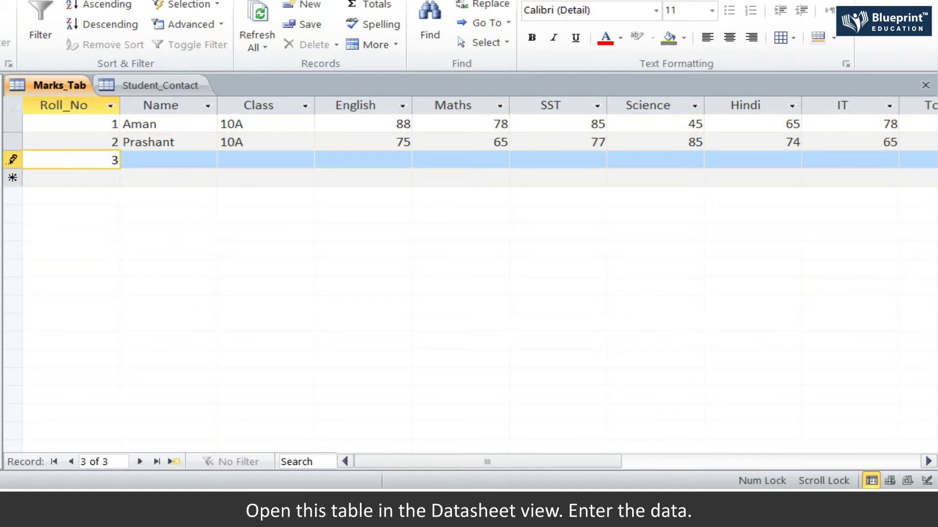
{"action": "key", "text": "Tab"}
{"action": "type", "text": "Mohit"}
{"action": "key", "text": "Tab"}
{"action": "type", "text": "10A"}
{"action": "key", "text": "Tab"}
{"action": "type", "text": "68"}
{"action": "key", "text": "Tab"}
{"action": "type", "text": "78"}
{"action": "key", "text": "Tab"}
{"action": "type", "text": "85"}
{"action": "key", "text": "Tab"}
{"action": "type", "text": "74"}
{"action": "key", "text": "Tab"}
{"action": "type", "text": "54"}
- Add roll 4: the student's name, class 10A, marks 98, 74, 78, 85, 68, 78
{"action": "key", "text": "Tab"}
{"action": "type", "text": "45"}
{"action": "key", "text": "Tab"}
{"action": "key", "text": "Tab"}
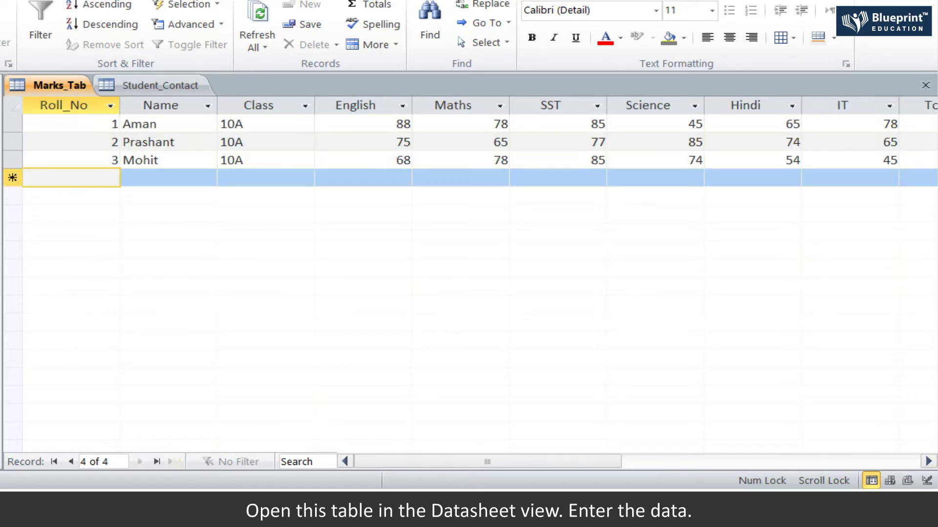
{"action": "type", "text": "4"}
{"action": "key", "text": "Tab"}
{"action": "type", "text": "Priya"}
{"action": "key", "text": "Tab"}
{"action": "type", "text": "10A"}
{"action": "key", "text": "Tab"}
{"action": "type", "text": "98"}
{"action": "key", "text": "Tab"}
{"action": "type", "text": "74"}
{"action": "key", "text": "Tab"}
{"action": "type", "text": "78"}
{"action": "key", "text": "Tab"}
{"action": "type", "text": "85"}
{"action": "key", "text": "Tab"}
{"action": "type", "text": "68"}
- Add roll 5: the student's name, class 10A, marks 78, 87, 85, 74, 64, 77, total 465
{"action": "key", "text": "Tab"}
{"action": "type", "text": "78"}
{"action": "key", "text": "Tab"}
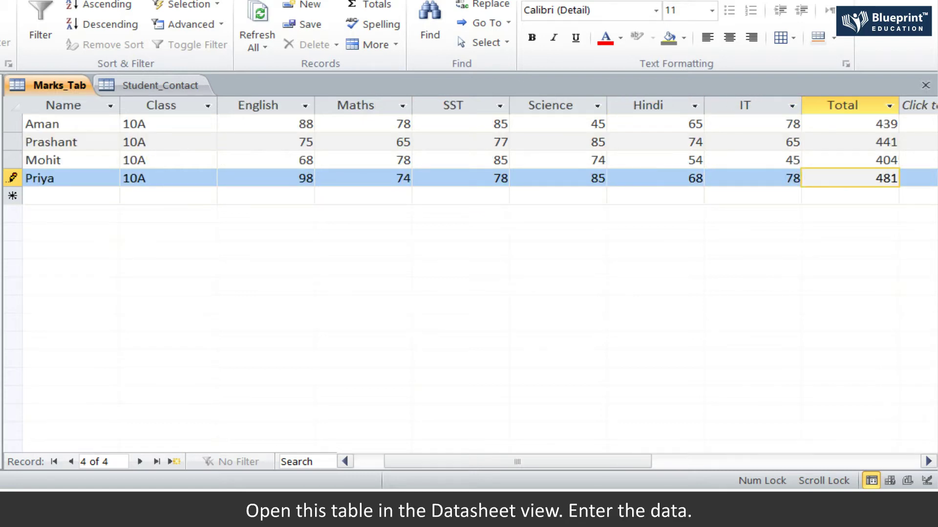
{"action": "key", "text": "Tab"}
{"action": "type", "text": "5"}
{"action": "key", "text": "Tab"}
{"action": "type", "text": "Ruhi"}
{"action": "key", "text": "Tab"}
{"action": "type", "text": "10A"}
{"action": "key", "text": "Tab"}
{"action": "type", "text": "78"}
{"action": "key", "text": "Tab"}
{"action": "type", "text": "87"}
{"action": "key", "text": "Tab"}
{"action": "type", "text": "85"}
{"action": "key", "text": "Tab"}
{"action": "type", "text": "74"}
{"action": "key", "text": "Tab"}
{"action": "type", "text": "64"}
{"action": "key", "text": "Tab"}
{"action": "type", "text": "77"}
{"action": "key", "text": "Tab"}
{"action": "type", "text": "465"}
{"action": "key", "text": "Tab"}
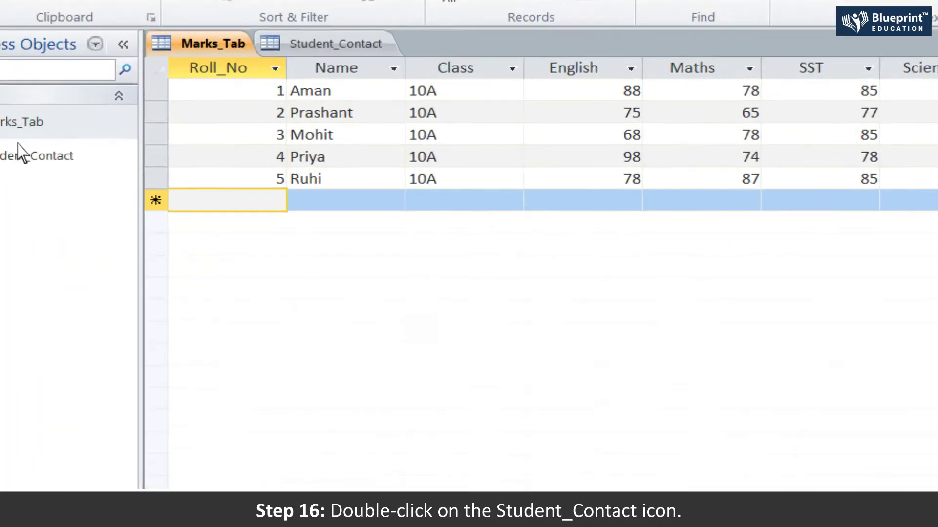
- Open Student_Contact and enter the name, address and contact number for the first two students
{"action": "double_click", "coordinate": [21, 153]}
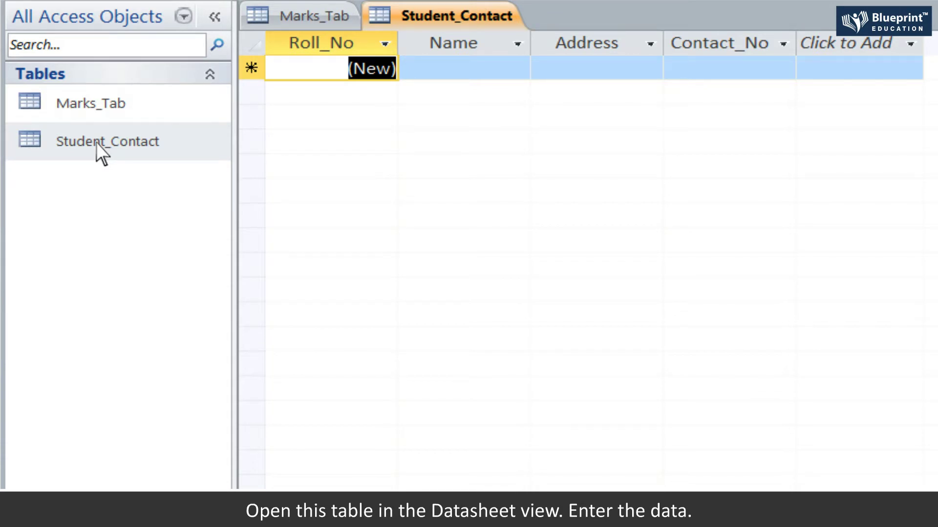
{"action": "key", "text": "Tab"}
{"action": "type", "text": "Aman"}
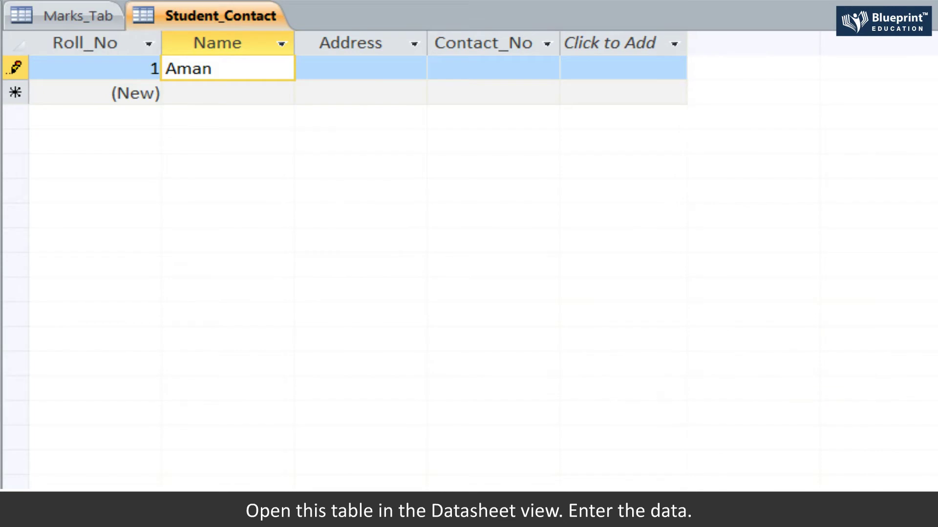
{"action": "key", "text": "Tab"}
{"action": "key", "text": "Tab"}
{"action": "type", "text": "926899990"}
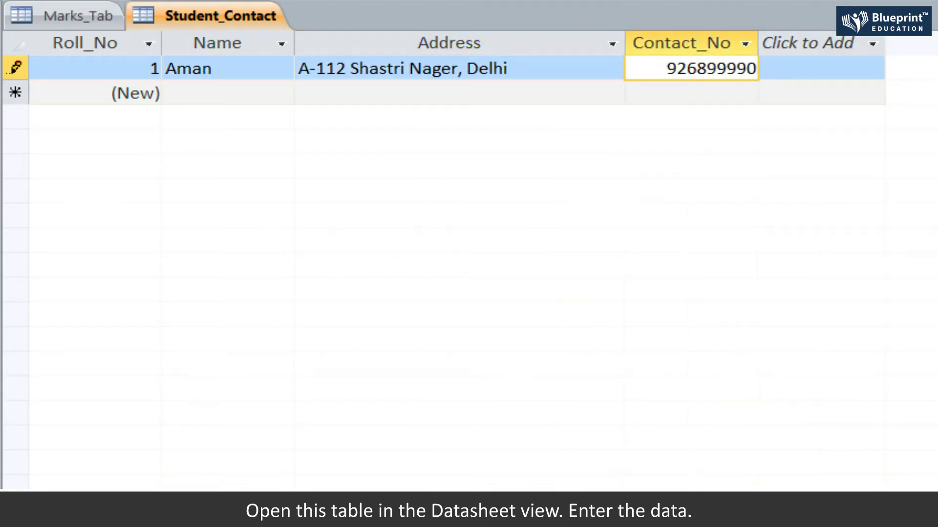
{"action": "key", "text": "Tab"}
{"action": "key", "text": "Tab"}
{"action": "type", "text": "Prashant"}
{"action": "key", "text": "Tab"}
{"action": "key", "text": "Tab"}
{"action": "type", "text": "986585747"}
- Enter the name, address and contact number for the third and fourth students
{"action": "key", "text": "Tab"}
{"action": "key", "text": "Tab"}
{"action": "type", "text": "Mohit"}
{"action": "key", "text": "Tab"}
{"action": "key", "text": "Tab"}
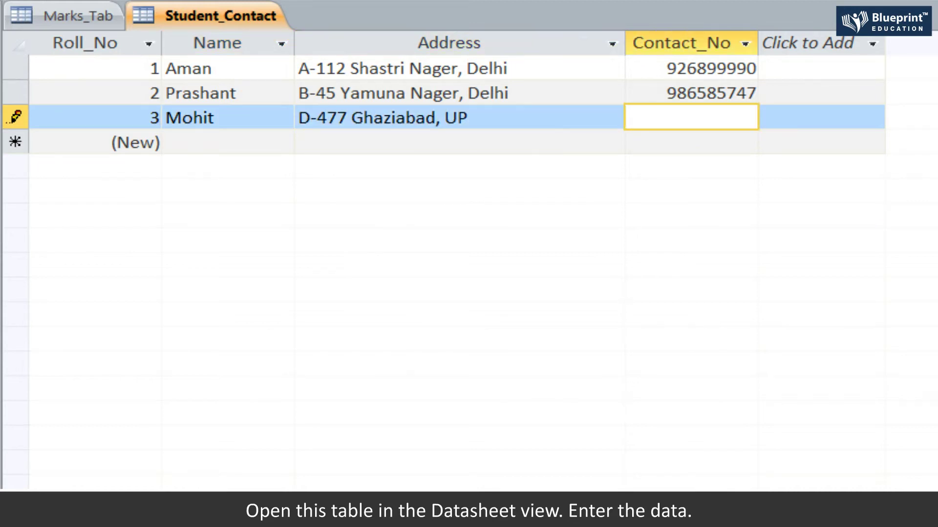
{"action": "type", "text": "875962785"}
{"action": "key", "text": "Tab"}
{"action": "key", "text": "Tab"}
{"action": "type", "text": "Priya"}
- Enter the fifth student's name, address and contact number
{"action": "key", "text": "Tab"}
{"action": "key", "text": "Tab"}
{"action": "type", "text": "996895748"}
{"action": "key", "text": "Tab"}
{"action": "key", "text": "Tab"}
{"action": "type", "text": "Ruhi"}
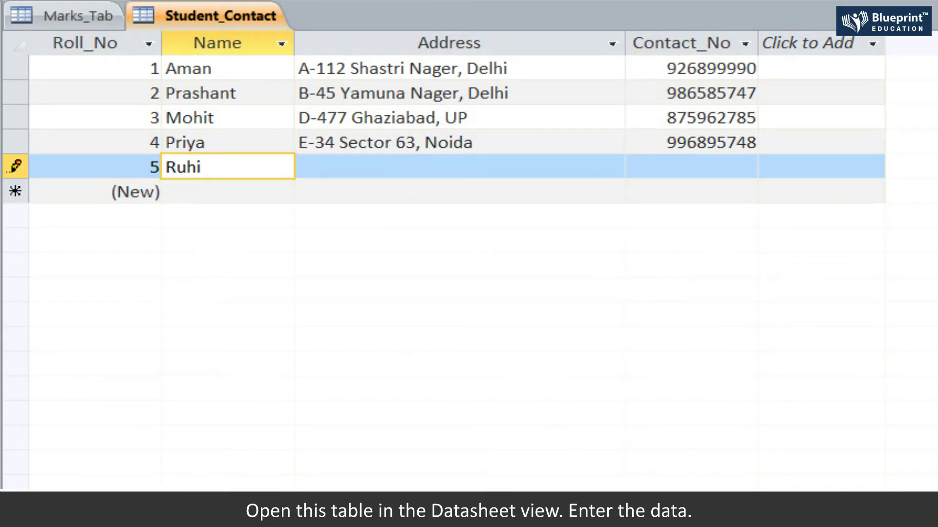
{"action": "key", "text": "Tab"}
{"action": "key", "text": "Tab"}
{"action": "type", "text": "785862684"}
{"action": "key", "text": "Tab"}
{"action": "key", "text": "Tab"}
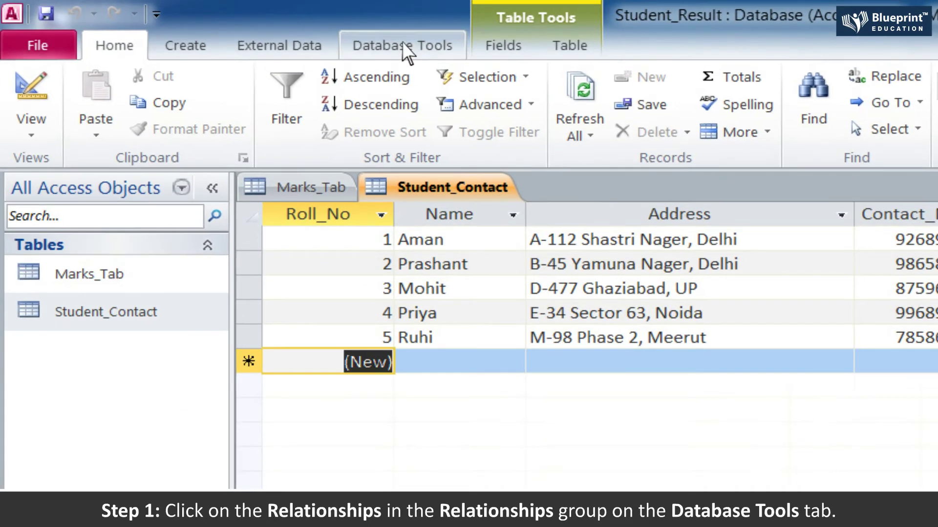
- Open the Relationships window and add Marks_Tab and Student_Contact to the layout
{"action": "left_click", "coordinate": [251, 29]}
{"action": "left_click", "coordinate": [295, 93]}
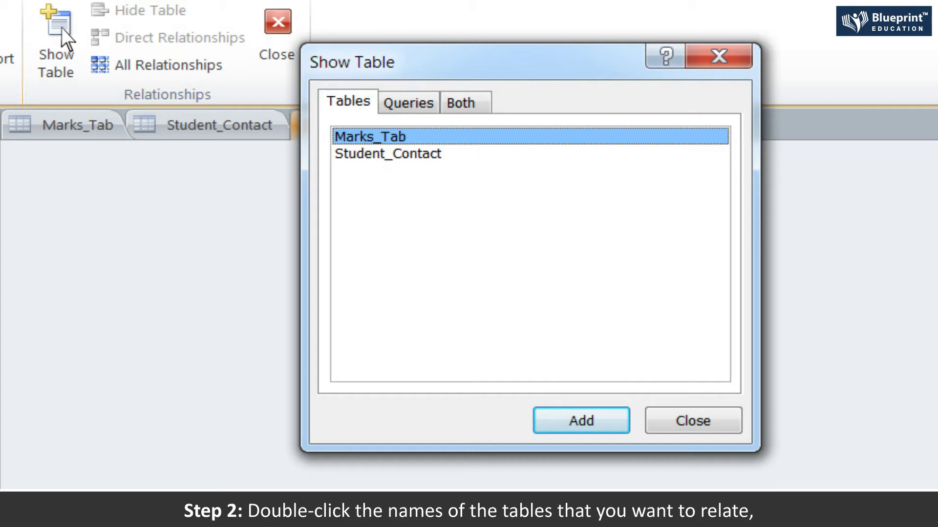
{"action": "double_click", "coordinate": [418, 136]}
{"action": "double_click", "coordinate": [419, 154]}
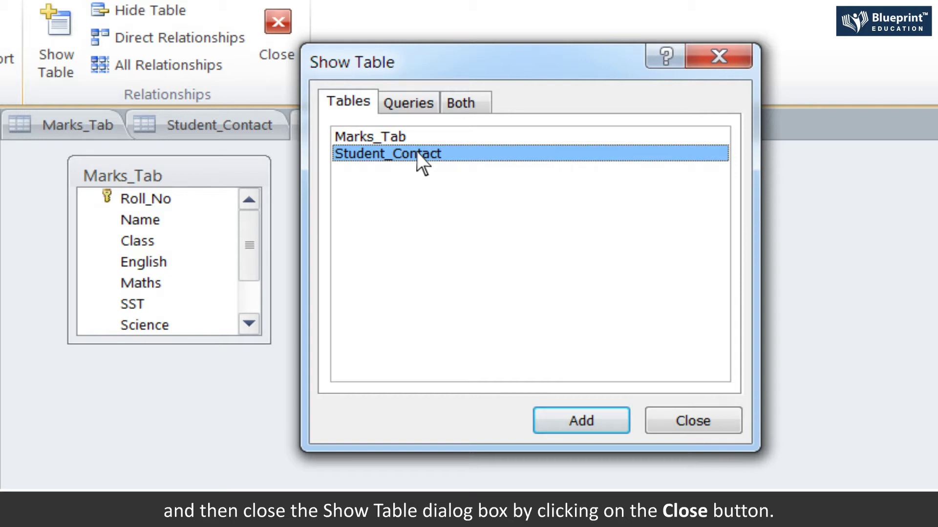
{"action": "left_click", "coordinate": [717, 422]}
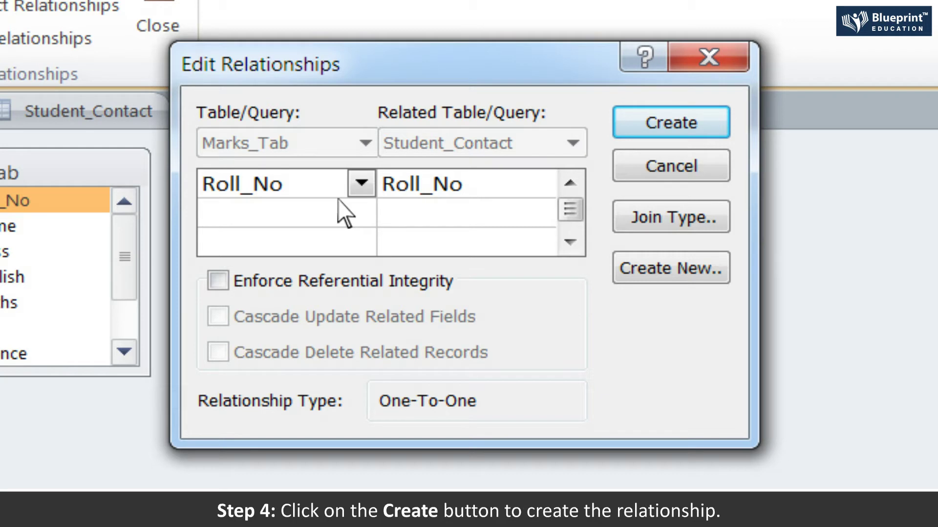
- Confirm the one-to-one Roll_No link in Edit Relationships with Create
{"action": "left_click", "coordinate": [702, 123]}
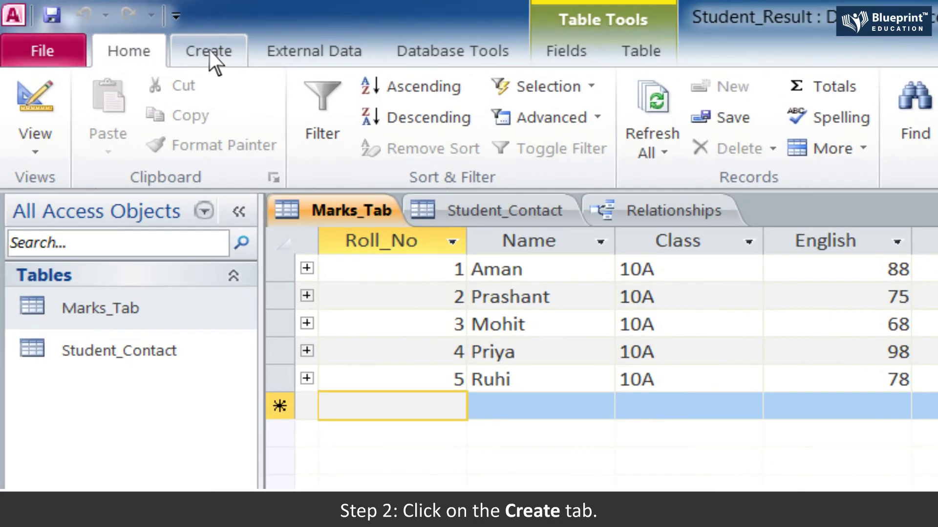
- Start a new Query Design and add the Marks_Tab table to it
{"action": "left_click", "coordinate": [117, 28]}
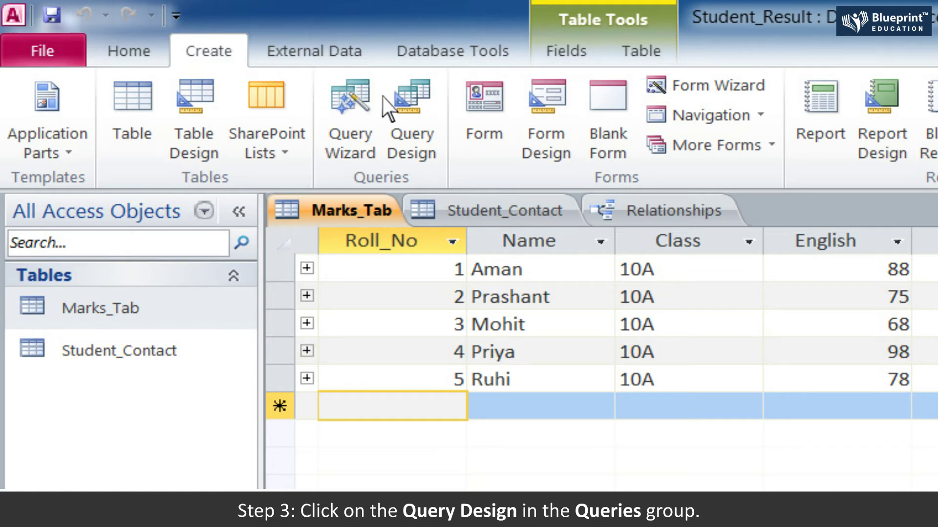
{"action": "left_click", "coordinate": [410, 117]}
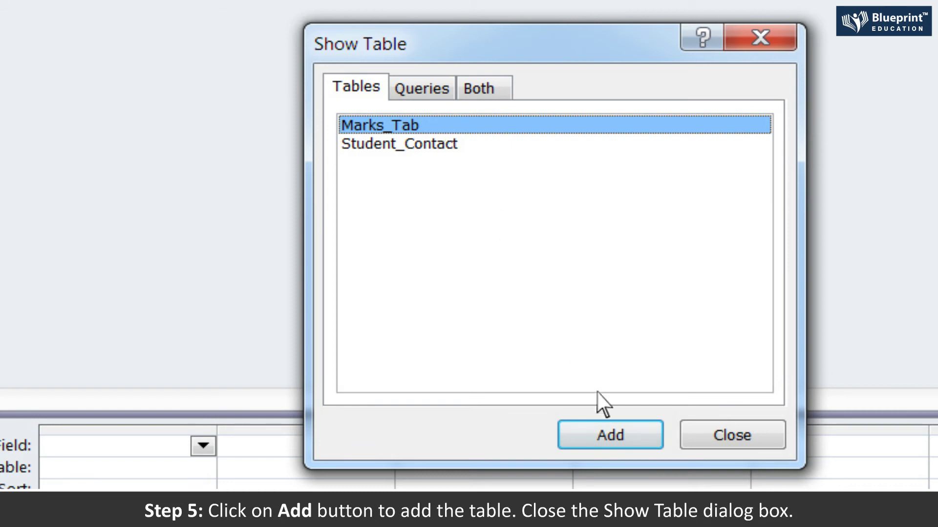
{"action": "left_click", "coordinate": [621, 433]}
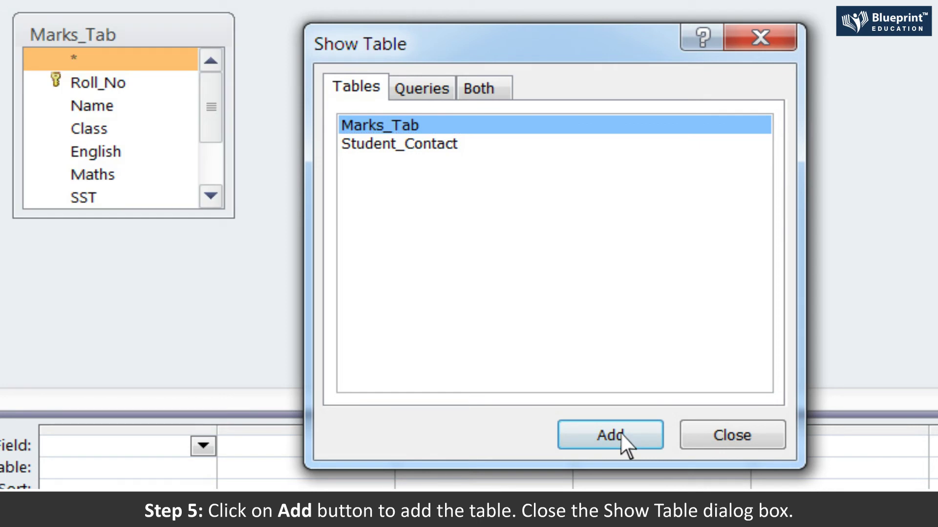
- Close Show Table and place Roll_No in the first query grid column
{"action": "left_click", "coordinate": [747, 441]}
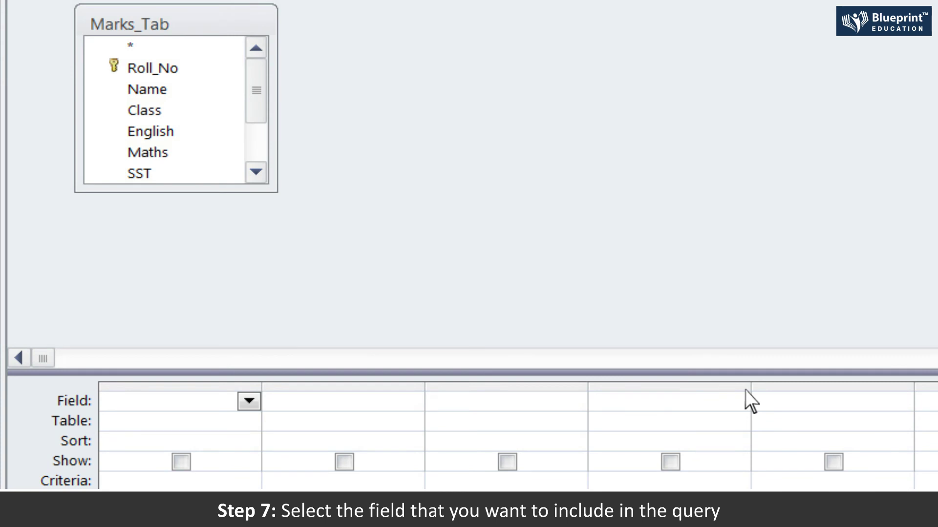
{"action": "double_click", "coordinate": [171, 68]}
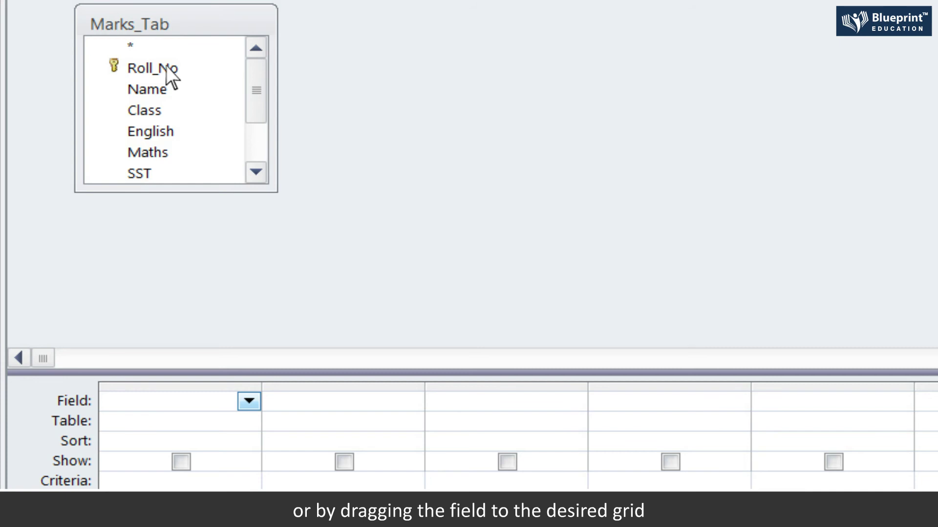
{"action": "left_click_drag", "start_coordinate": [169, 68], "coordinate": [171, 406]}
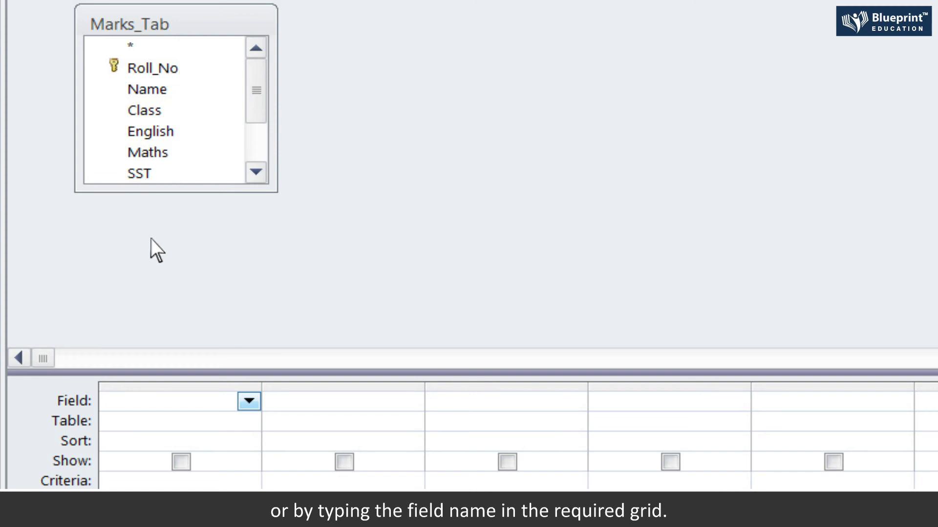
{"action": "left_click", "coordinate": [140, 400]}
{"action": "type", "text": "Roll_No"}
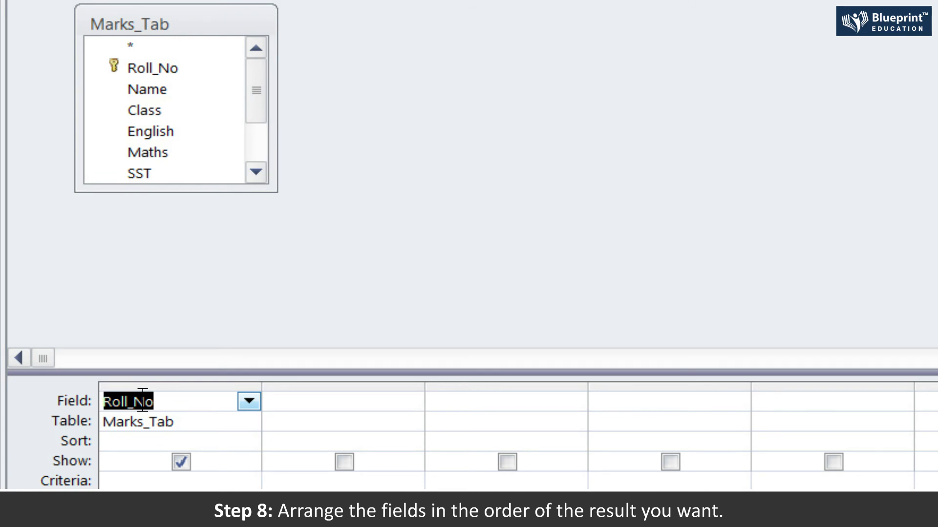
- Add the Name, Class and English fields from Marks_Tab to the grid
{"action": "double_click", "coordinate": [152, 90]}
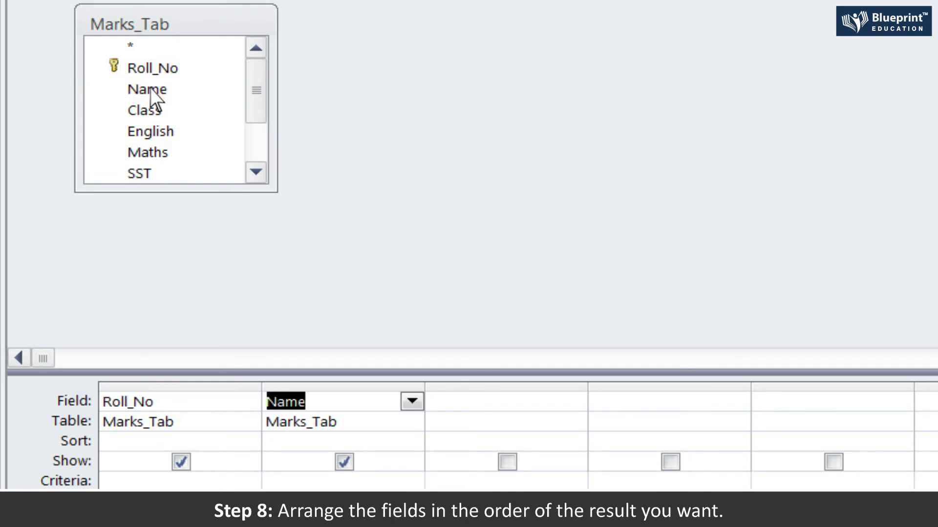
{"action": "double_click", "coordinate": [151, 111]}
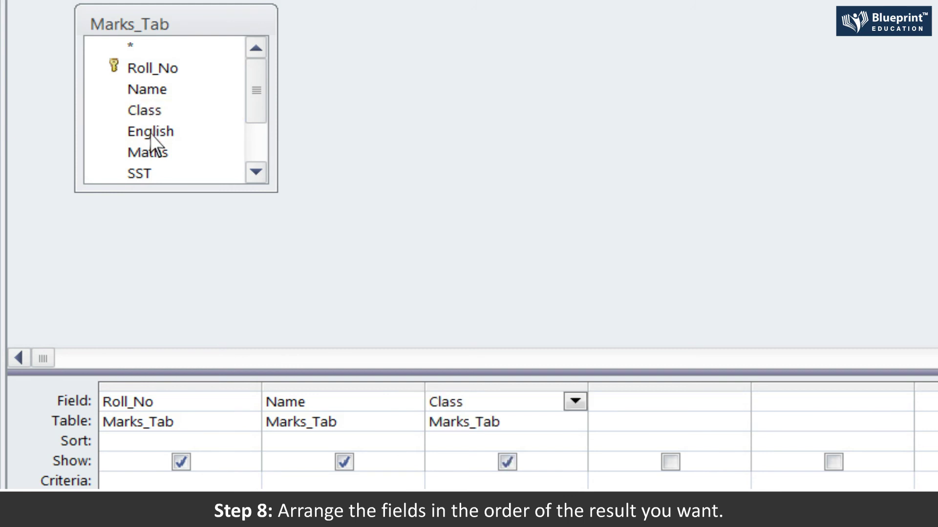
{"action": "double_click", "coordinate": [151, 132]}
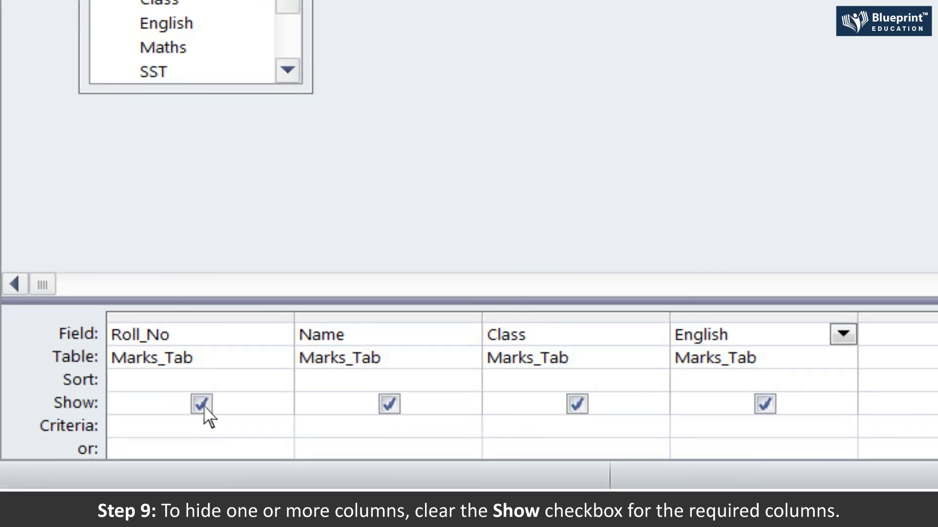
- Set English to sort Descending and run the query, listing marks from 98 down to 68
{"action": "left_click", "coordinate": [181, 461]}
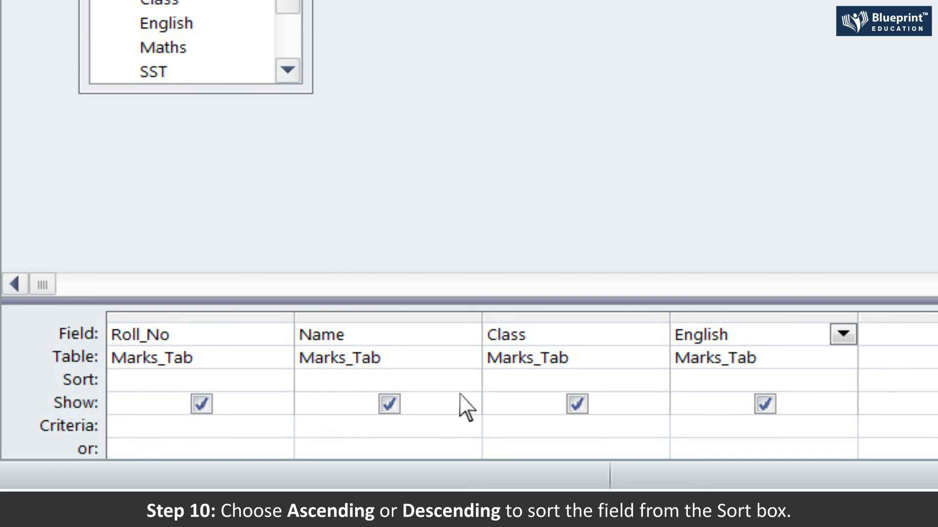
{"action": "left_click", "coordinate": [843, 379]}
{"action": "left_click", "coordinate": [844, 379]}
{"action": "left_click", "coordinate": [740, 425]}
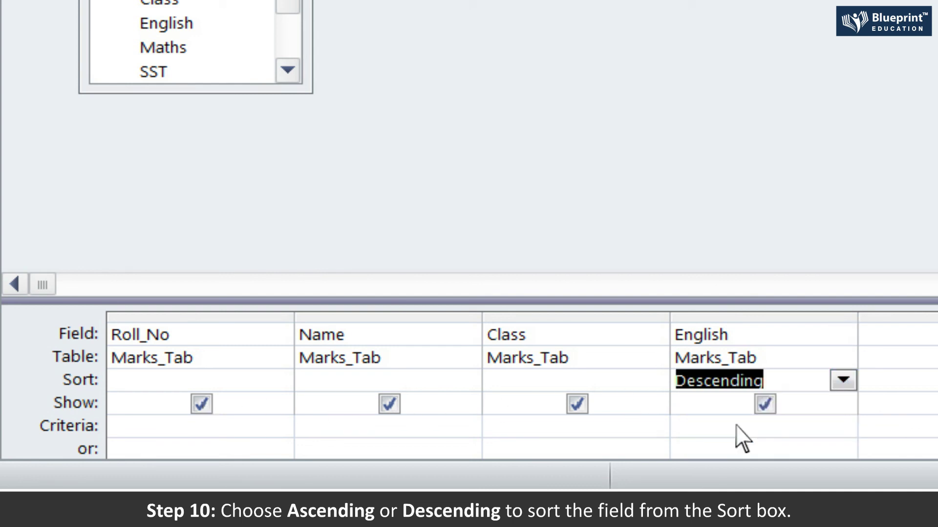
{"action": "left_click", "coordinate": [736, 425]}
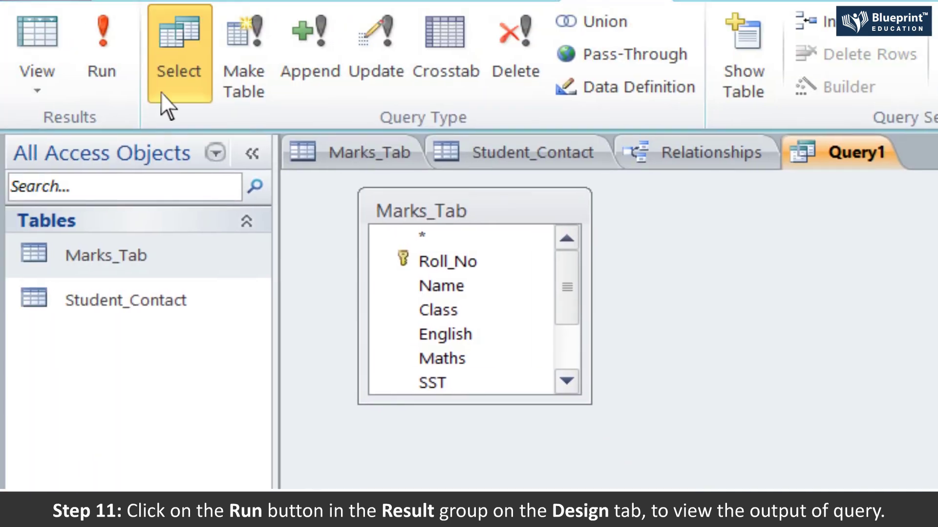
{"action": "left_click", "coordinate": [101, 41]}
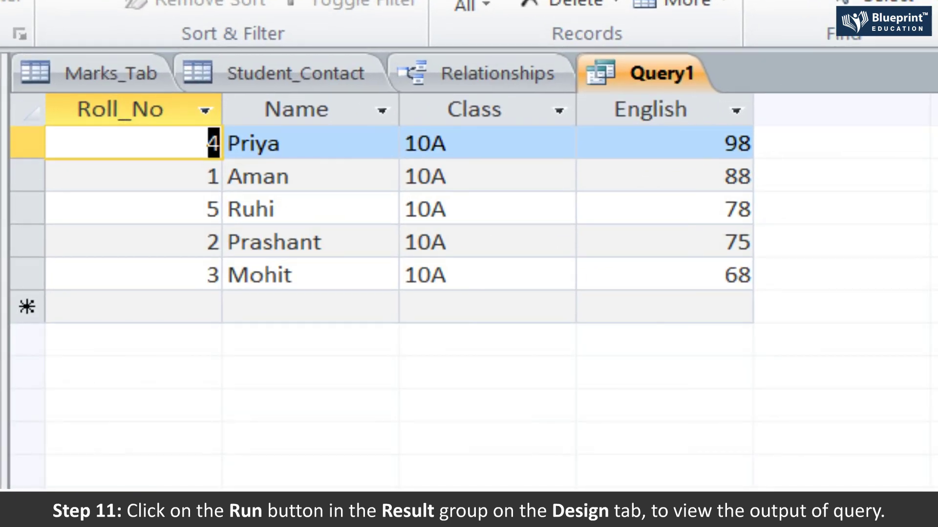